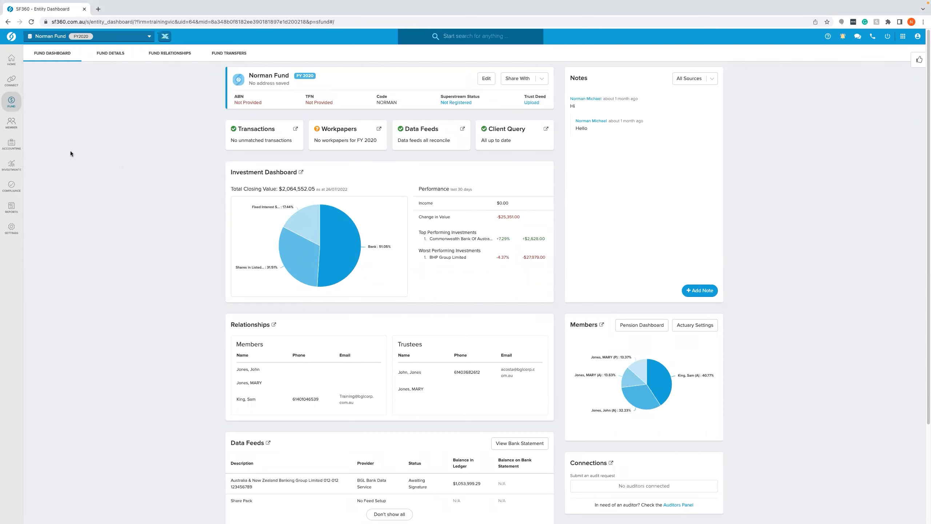
- Open the fund's transaction list from the accounting section
{"action": "mouse_move", "coordinate": [16, 150]}
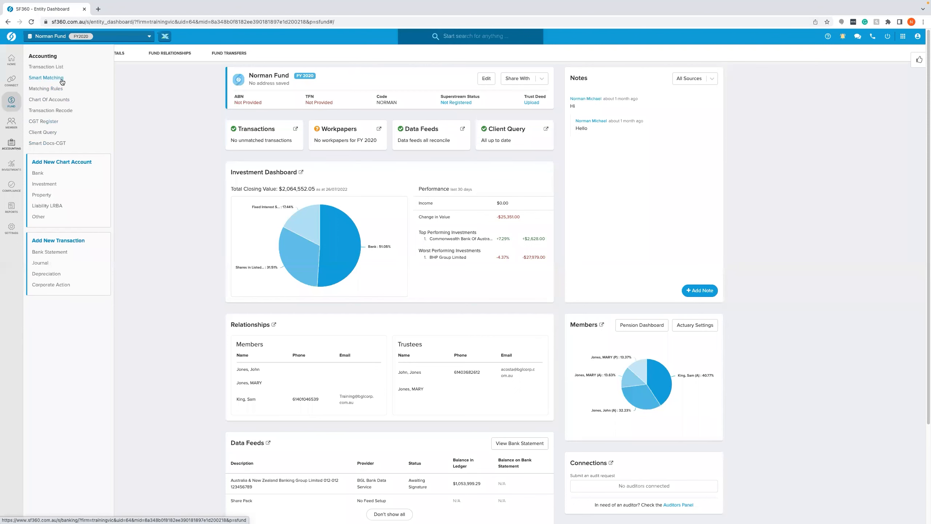
{"action": "left_click", "coordinate": [60, 68]}
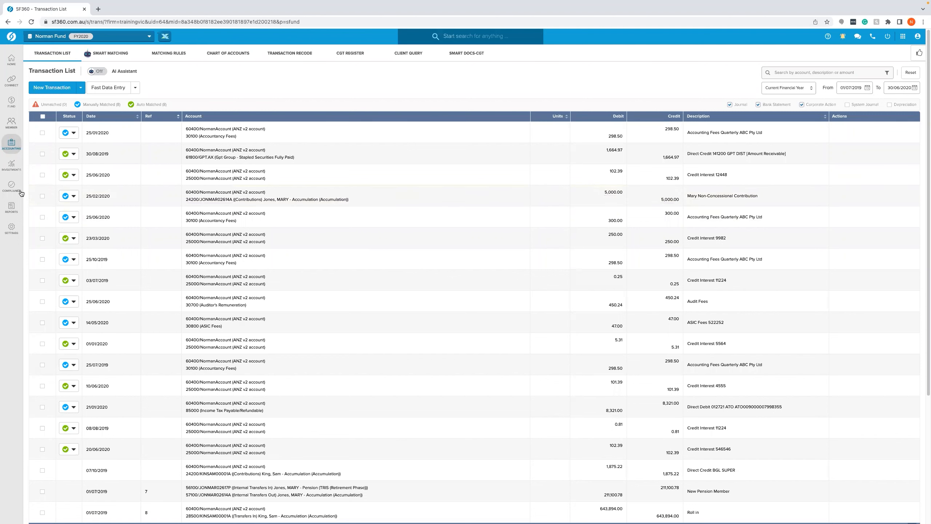
- Open Period Compliance and create entries for the period 02/01/2020 to 30/06/2020
{"action": "mouse_move", "coordinate": [17, 192]}
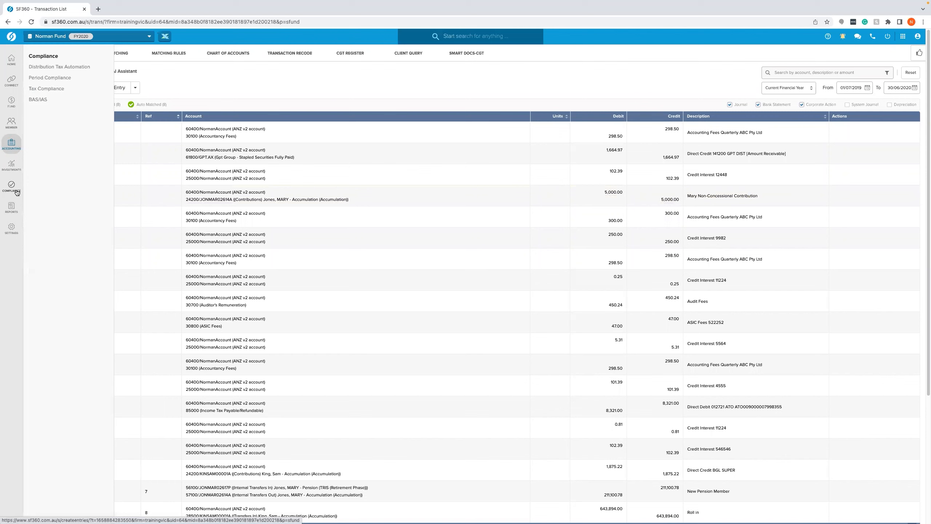
{"action": "left_click", "coordinate": [68, 81]}
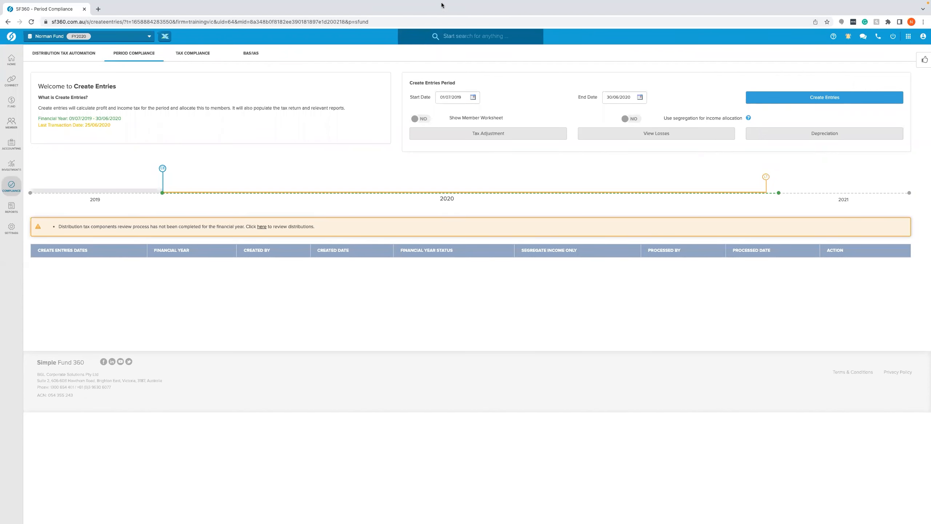
{"action": "left_click", "coordinate": [630, 97]}
{"action": "type", "text": "01012020"}
{"action": "left_click", "coordinate": [660, 164]}
{"action": "left_click", "coordinate": [799, 99]}
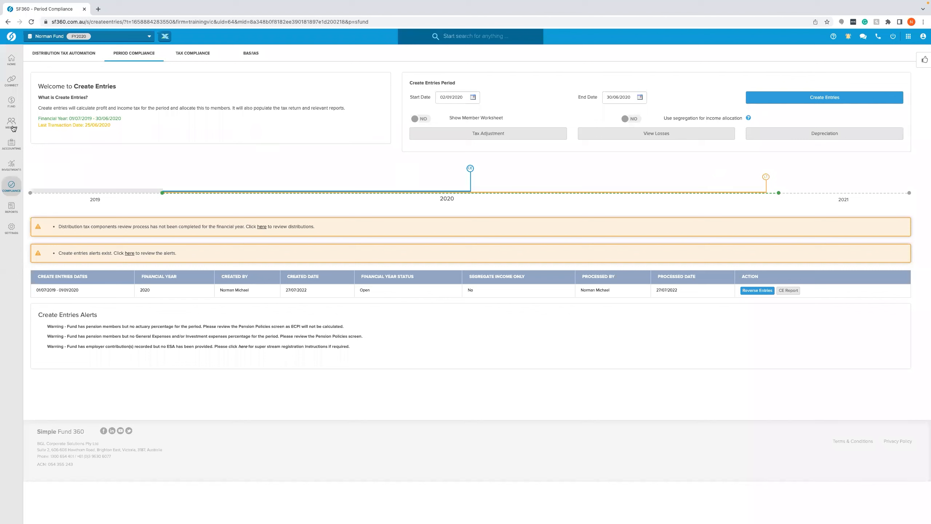
- Open the member list and start a new pension from the first member's accumulation account
{"action": "mouse_move", "coordinate": [13, 128]}
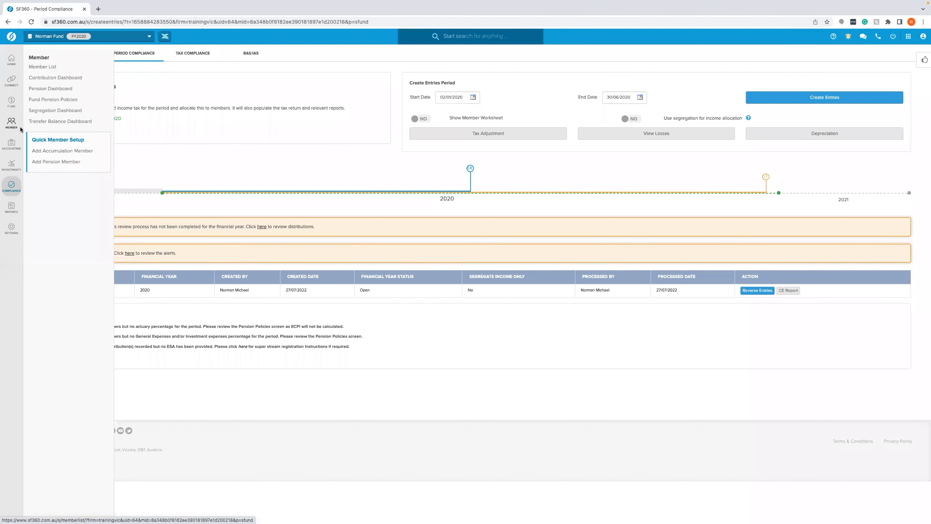
{"action": "left_click", "coordinate": [58, 68]}
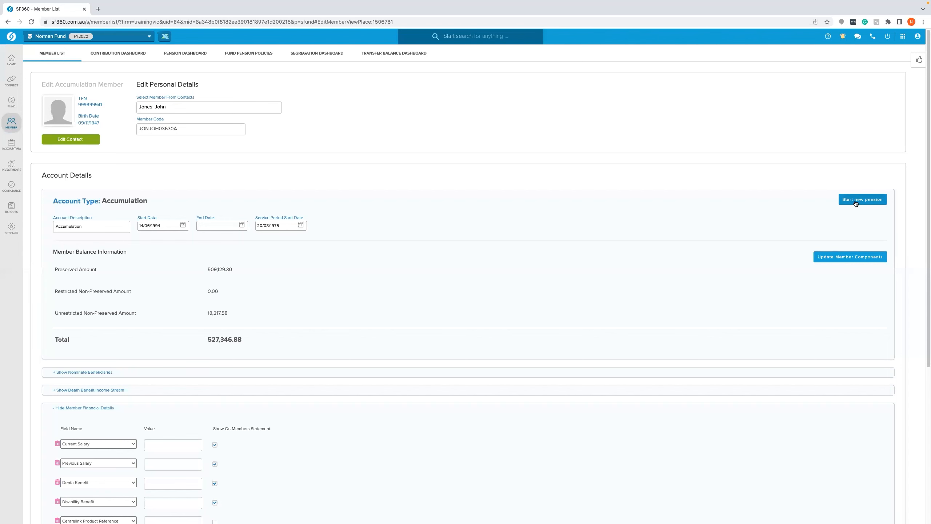
{"action": "left_click", "coordinate": [839, 202]}
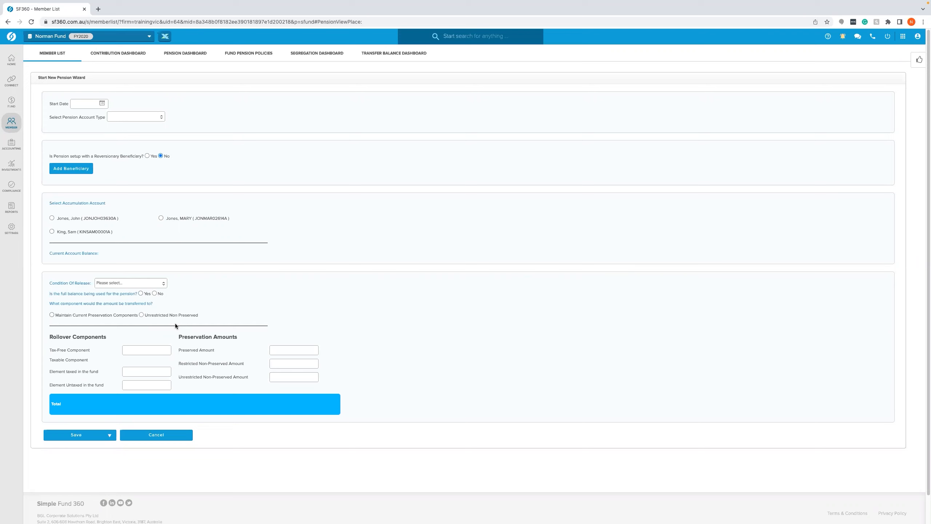
- Set the pension start date to 02/01/2020 and the pension account type to Account Based Pension
{"action": "left_click", "coordinate": [84, 106]}
{"action": "type", "text": "02012020"}
{"action": "left_click", "coordinate": [200, 128]}
{"action": "left_click", "coordinate": [143, 119]}
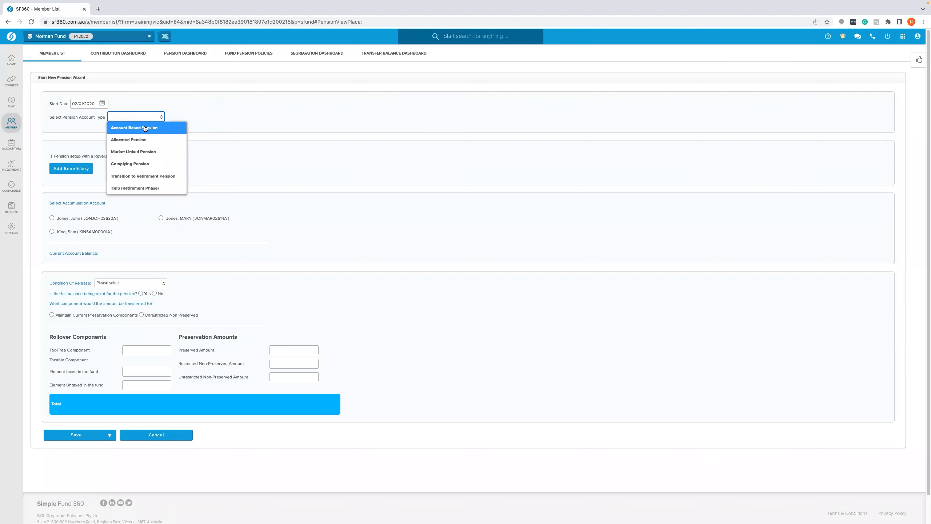
{"action": "left_click", "coordinate": [145, 128]}
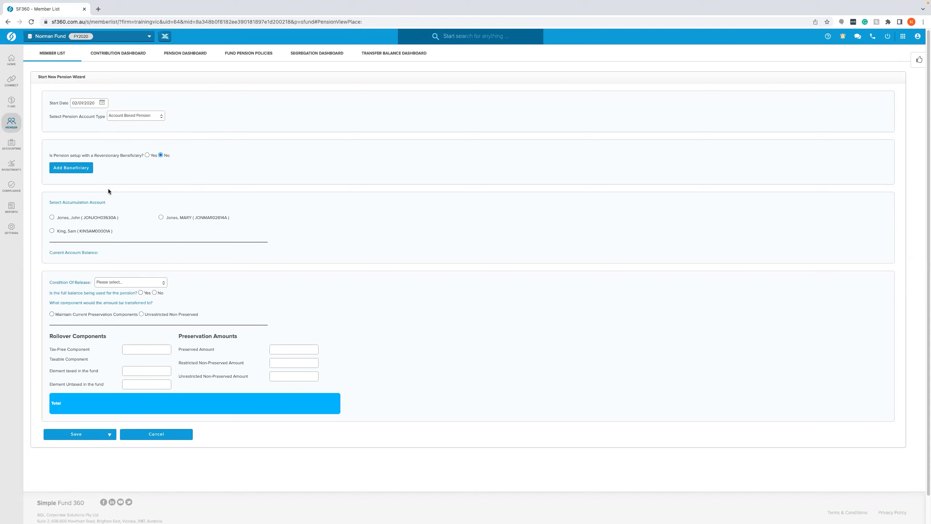
- Select the first member's accumulation account as the source account for the pension
{"action": "scroll", "coordinate": [97, 191], "scroll_direction": "down", "scroll_amount": 1}
{"action": "left_click", "coordinate": [51, 202]}
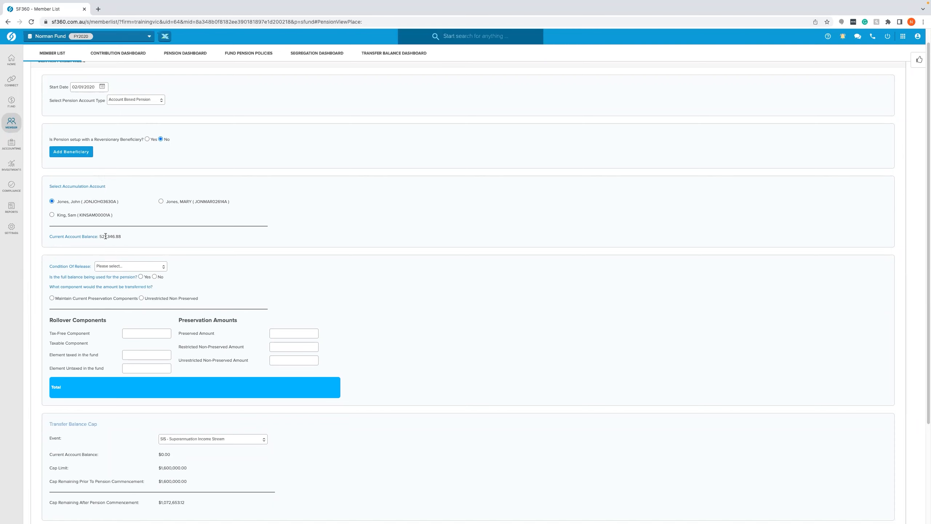
- Set the condition of release to Attaining Age 65
{"action": "scroll", "coordinate": [105, 241], "scroll_direction": "down", "scroll_amount": 1}
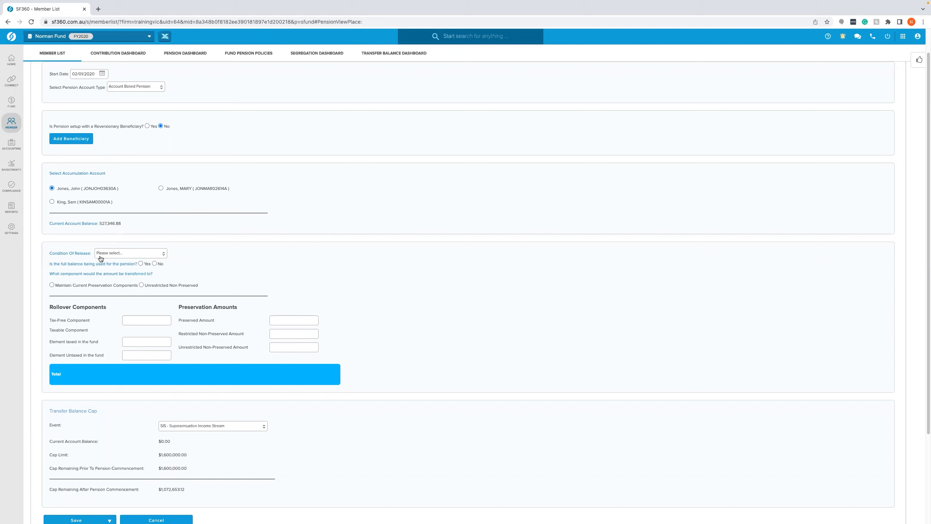
{"action": "left_click", "coordinate": [102, 257]}
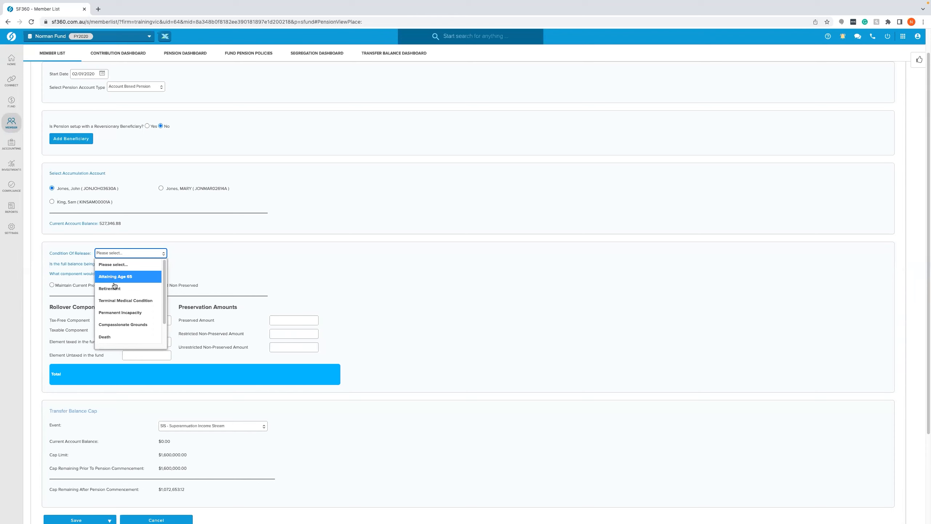
{"action": "left_click", "coordinate": [132, 276]}
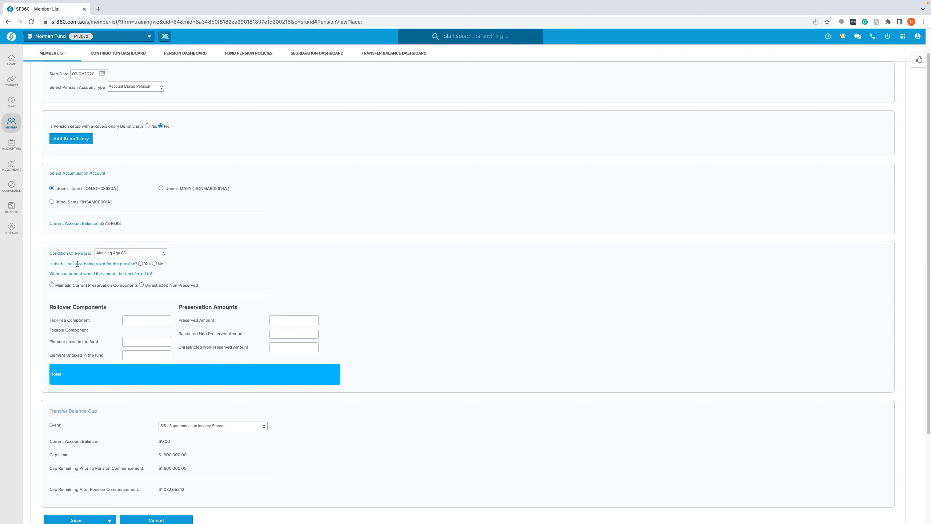
- Indicate that the full balance is used for the pension and tick Cease Accumulation Account
{"action": "left_click", "coordinate": [154, 264]}
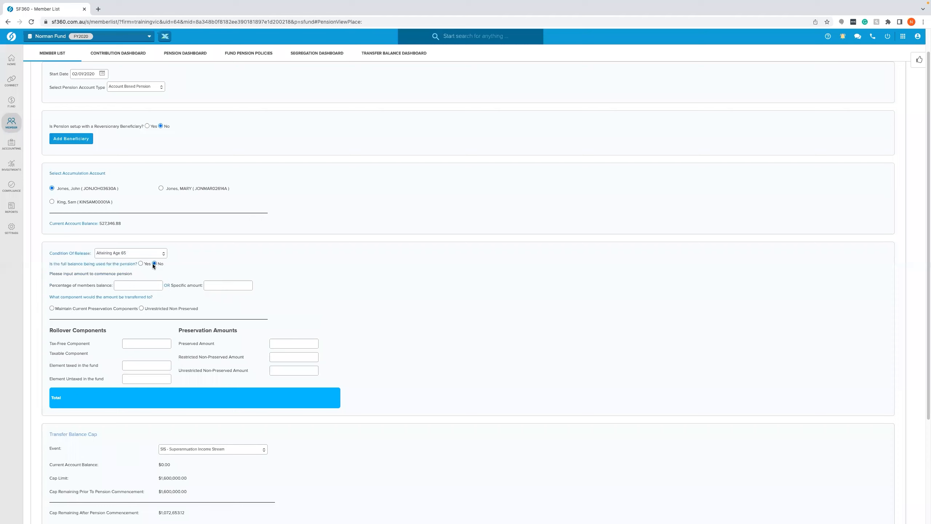
{"action": "left_click", "coordinate": [140, 264]}
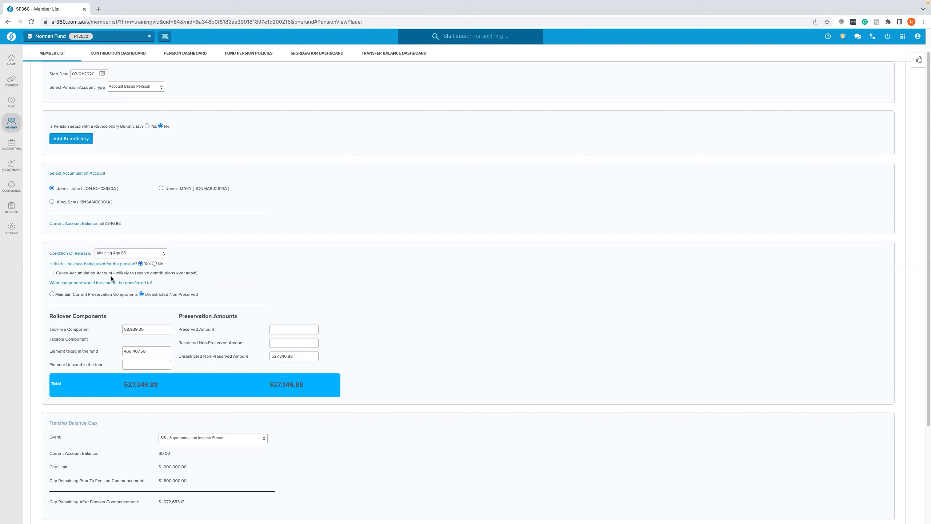
{"action": "left_click", "coordinate": [52, 274]}
- Save the new pension with Save & Prepare Documents, acknowledge the success message and close the documentation dialog
{"action": "scroll", "coordinate": [127, 285], "scroll_direction": "down", "scroll_amount": 1}
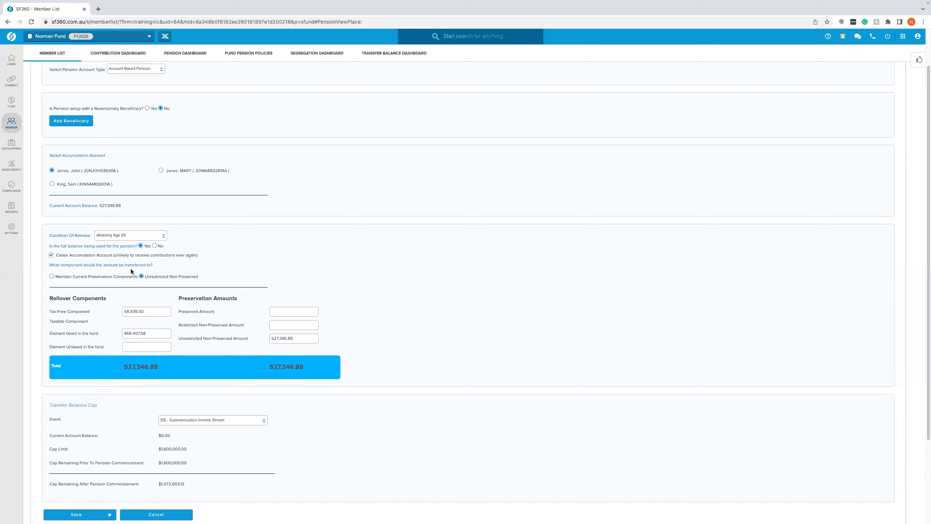
{"action": "scroll", "coordinate": [131, 268], "scroll_direction": "down", "scroll_amount": 1}
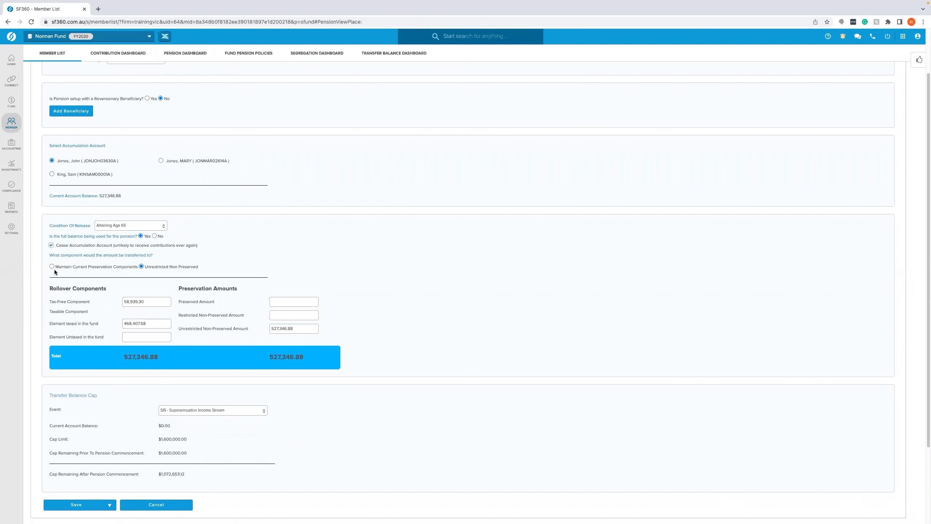
{"action": "scroll", "coordinate": [72, 269], "scroll_direction": "down", "scroll_amount": 2}
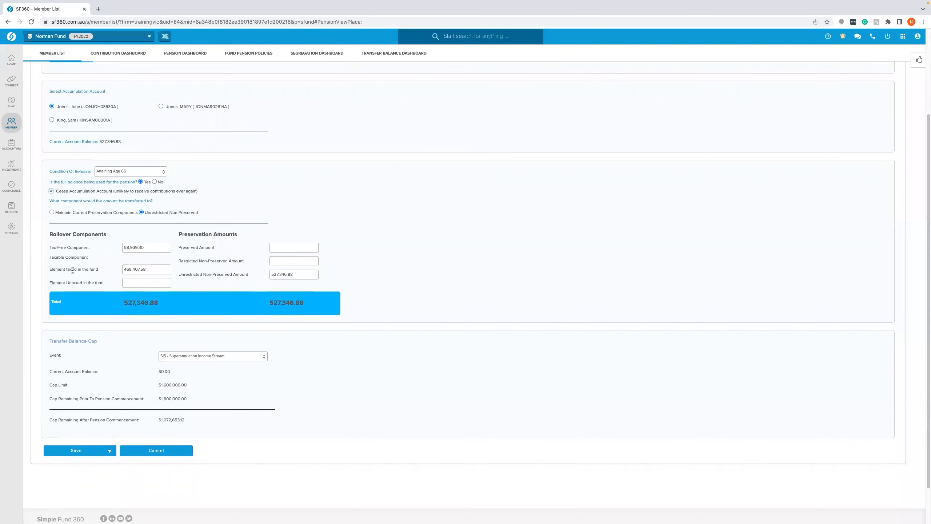
{"action": "scroll", "coordinate": [79, 272], "scroll_direction": "down", "scroll_amount": 1}
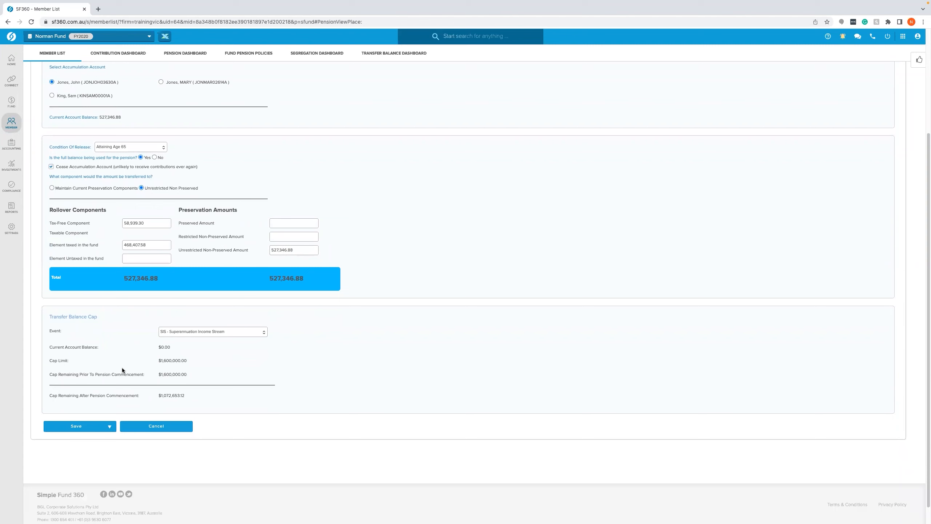
{"action": "left_click", "coordinate": [99, 427]}
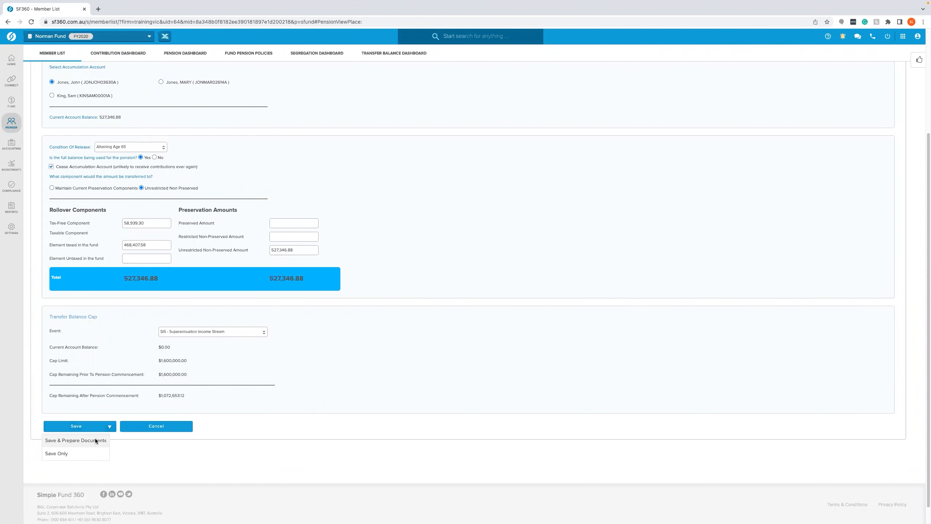
{"action": "left_click", "coordinate": [95, 440]}
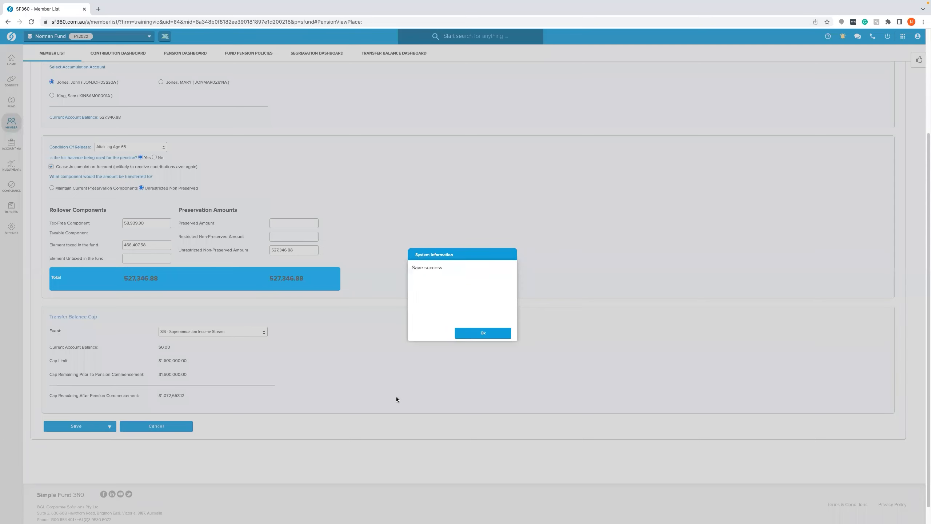
{"action": "left_click", "coordinate": [493, 332]}
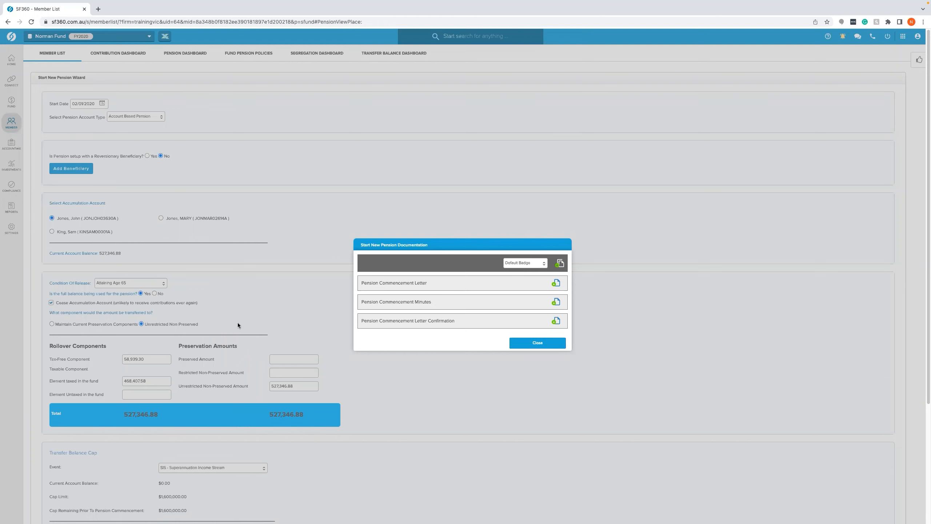
{"action": "left_click", "coordinate": [548, 346]}
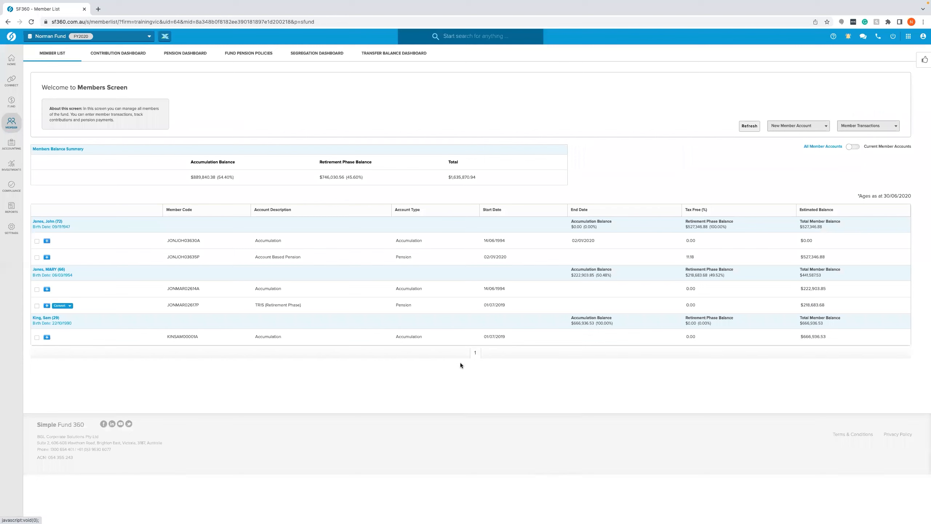
- Switch the member list to show current member accounts only
{"action": "left_click", "coordinate": [854, 146]}
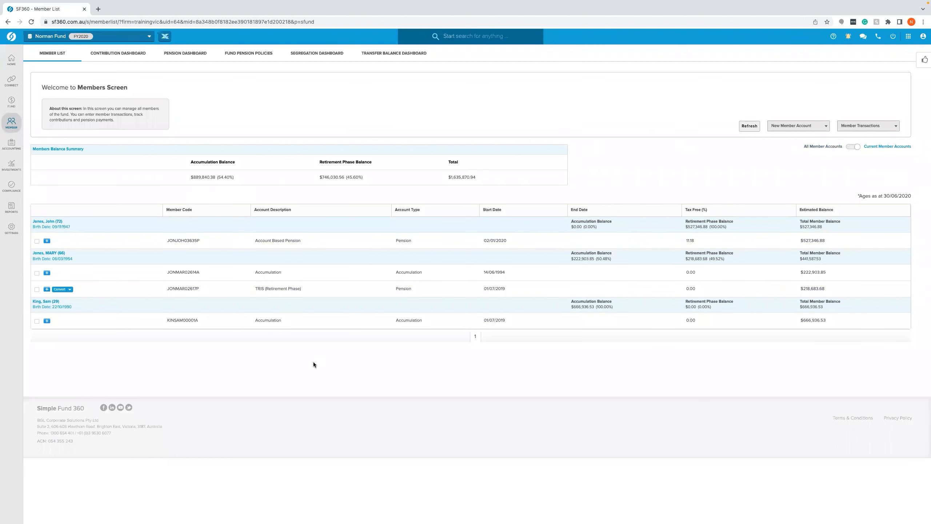
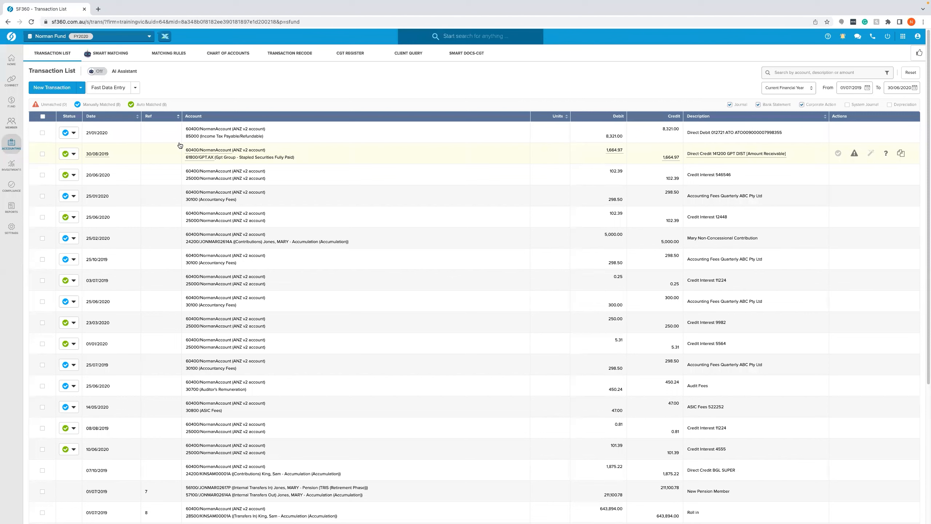
- Open Period Compliance and try to create entries with the end date entered as 0102
{"action": "mouse_move", "coordinate": [12, 185]}
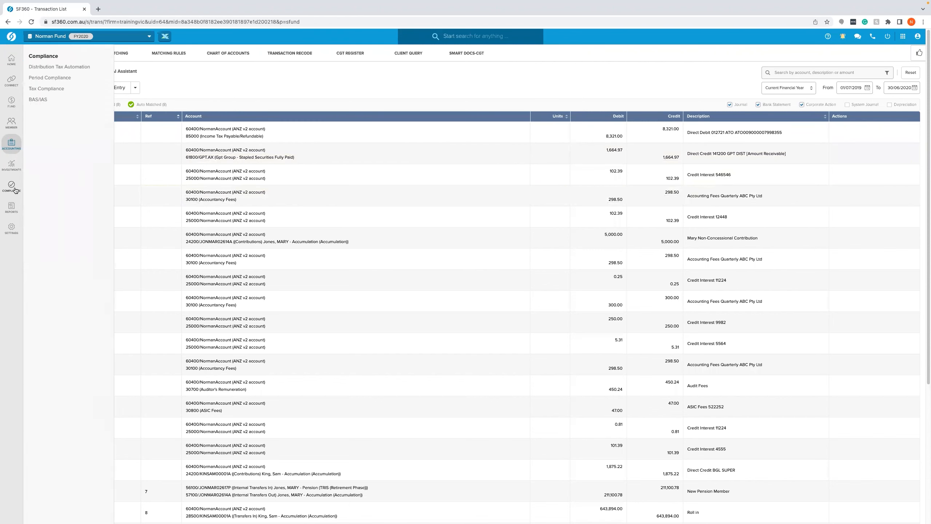
{"action": "left_click", "coordinate": [69, 78]}
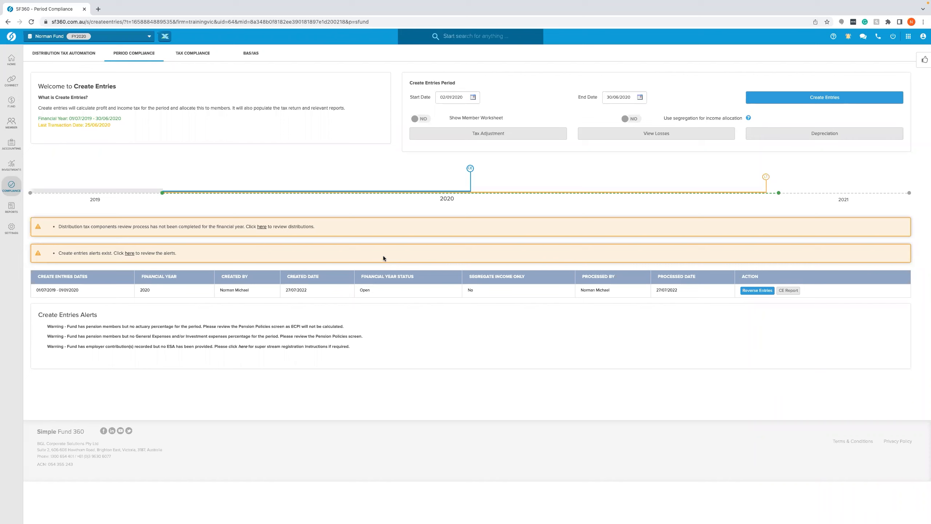
{"action": "left_click_drag", "start_coordinate": [632, 98], "coordinate": [606, 99]}
{"action": "type", "text": "0102"}
{"action": "left_click", "coordinate": [546, 168]}
{"action": "left_click", "coordinate": [793, 99]}
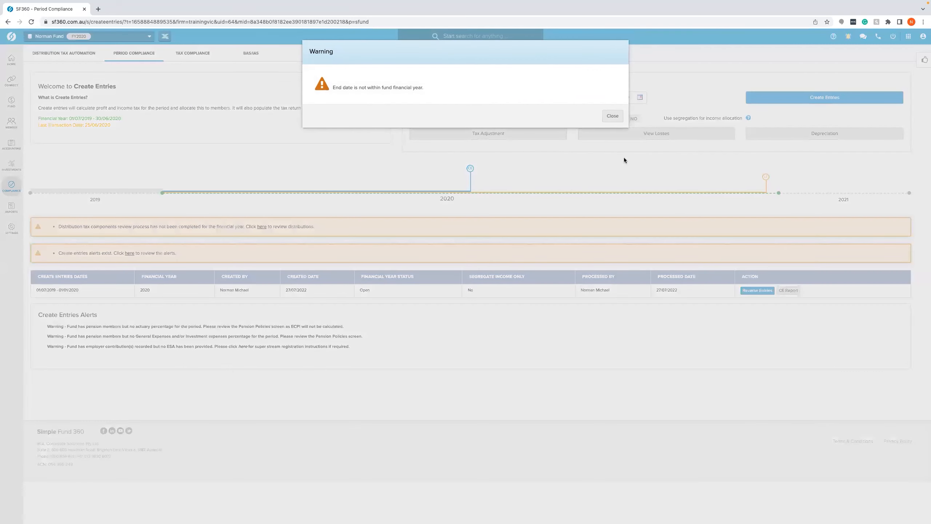
{"action": "left_click", "coordinate": [606, 121]}
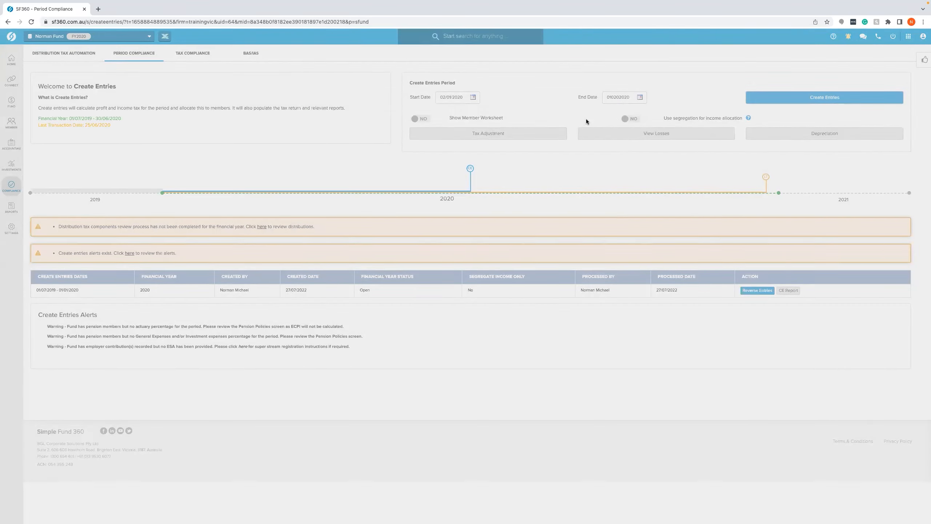
- Create period entries with the end date set to 01/02/2020
{"action": "left_click", "coordinate": [617, 99]}
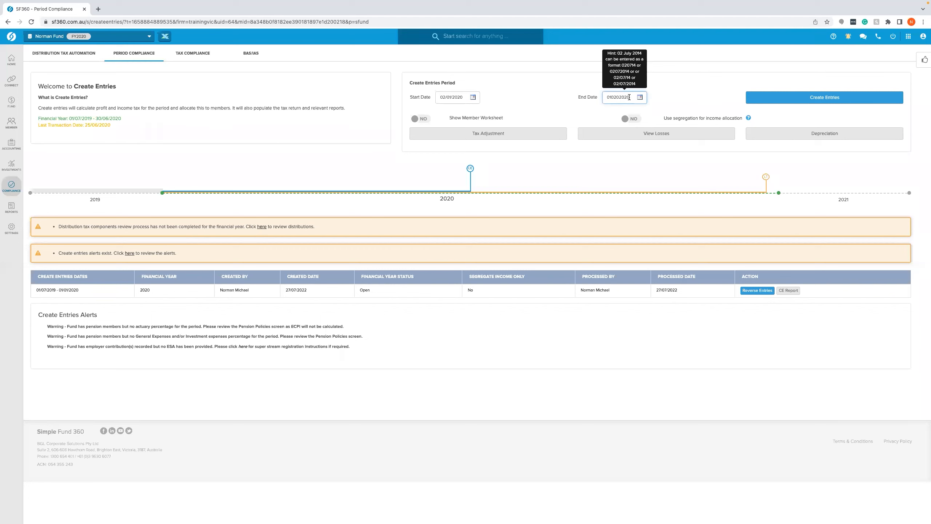
{"action": "key", "text": "BackSpace"}
{"action": "key", "text": "BackSpace"}
{"action": "key", "text": "BackSpace"}
{"action": "key", "text": "BackSpace"}
{"action": "key", "text": "BackSpace"}
{"action": "key", "text": "BackSpace"}
{"action": "type", "text": "01022020"}
{"action": "left_click", "coordinate": [777, 97]}
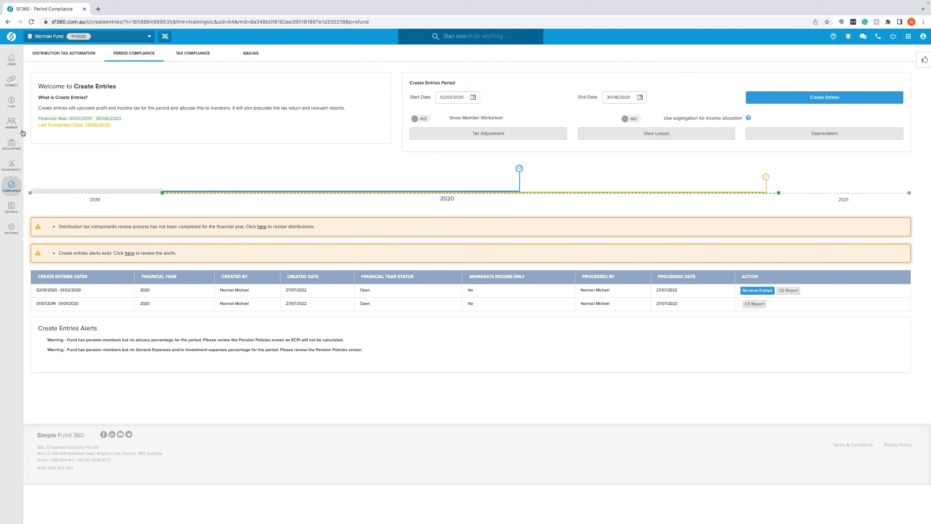
- Start a Commute Pension Account transfer from the member list and select the first member's pension account
{"action": "mouse_move", "coordinate": [16, 129]}
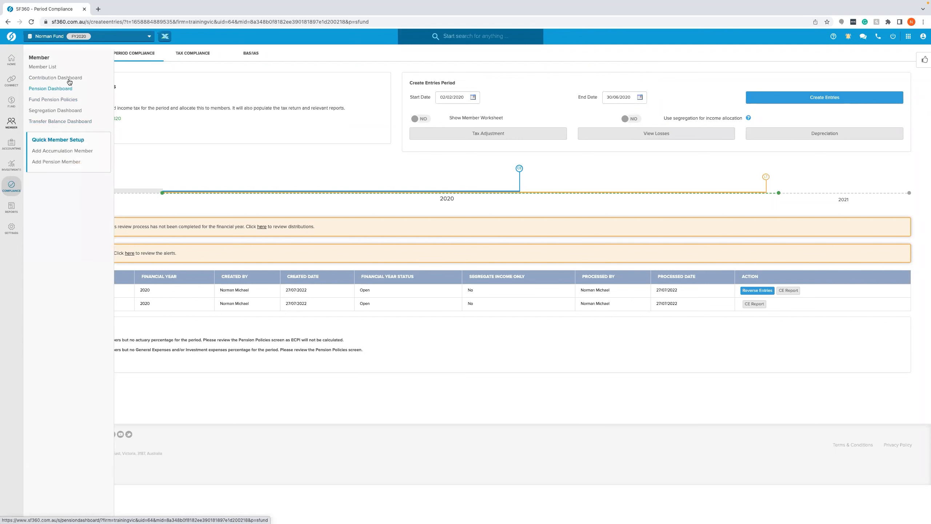
{"action": "left_click", "coordinate": [43, 68]}
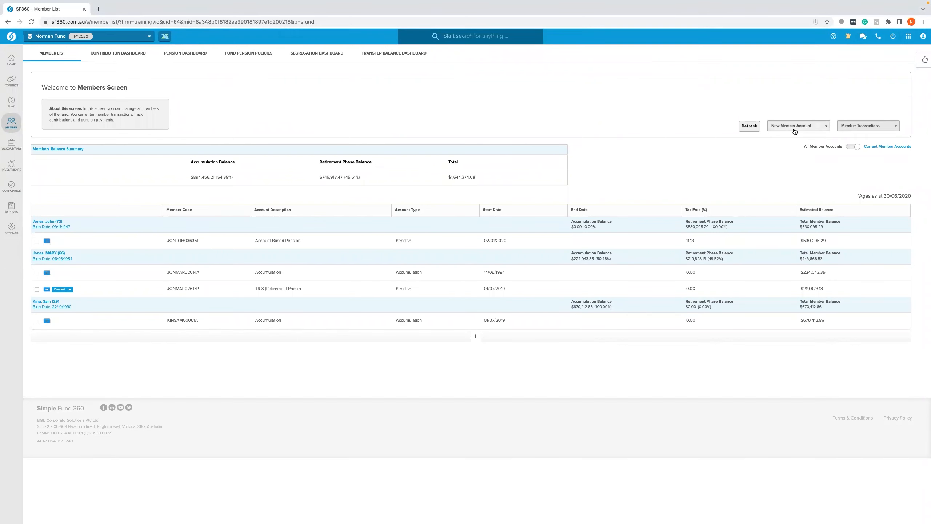
{"action": "left_click", "coordinate": [864, 129]}
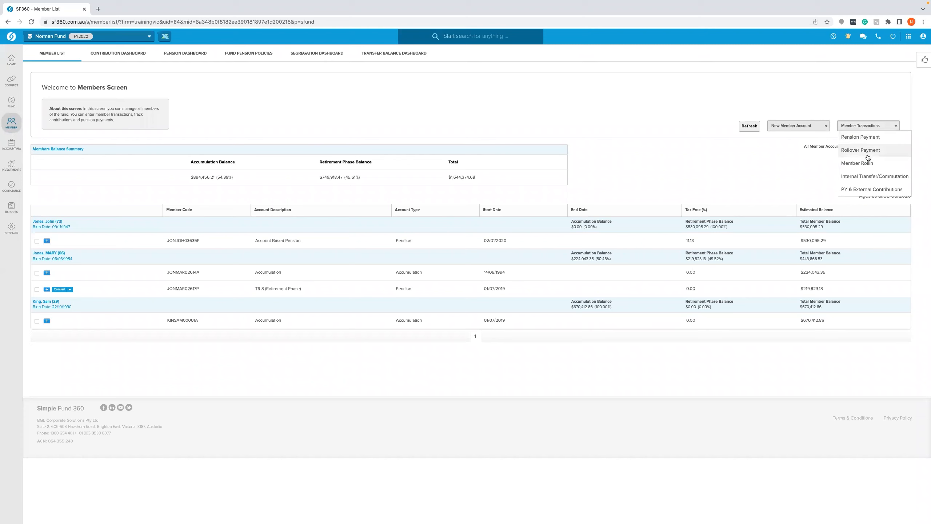
{"action": "left_click", "coordinate": [869, 176]}
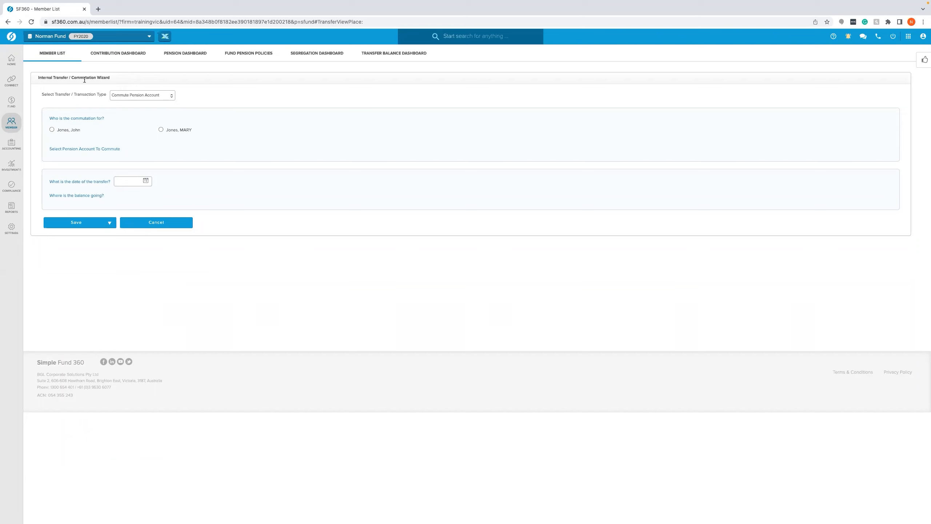
{"action": "left_click", "coordinate": [133, 96]}
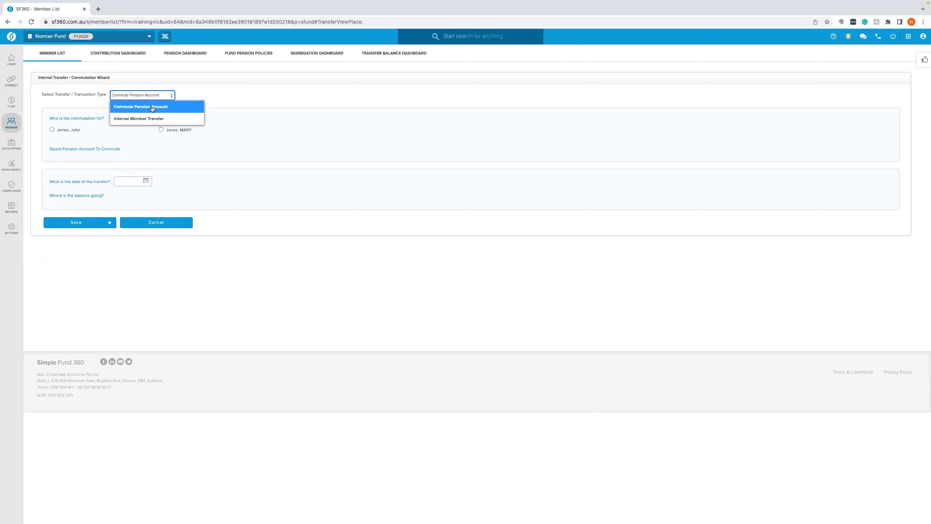
{"action": "left_click", "coordinate": [153, 107]}
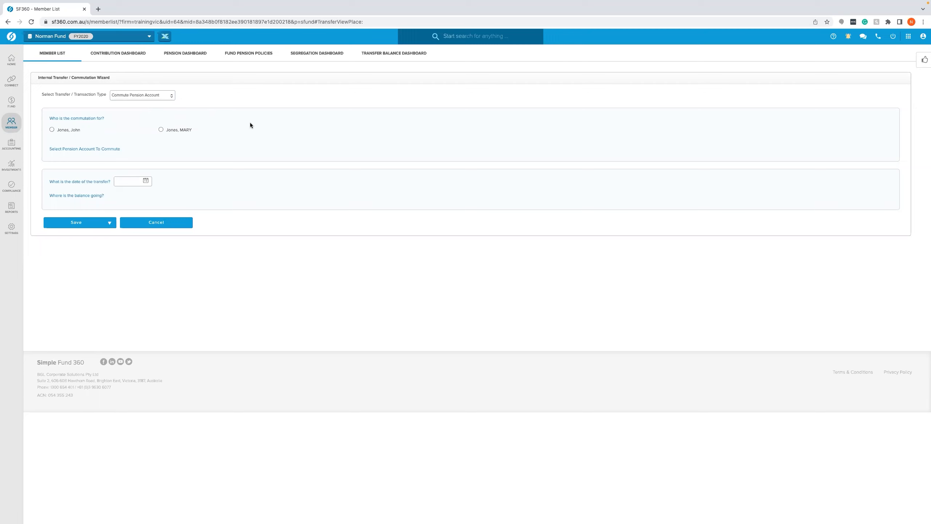
{"action": "left_click", "coordinate": [52, 129]}
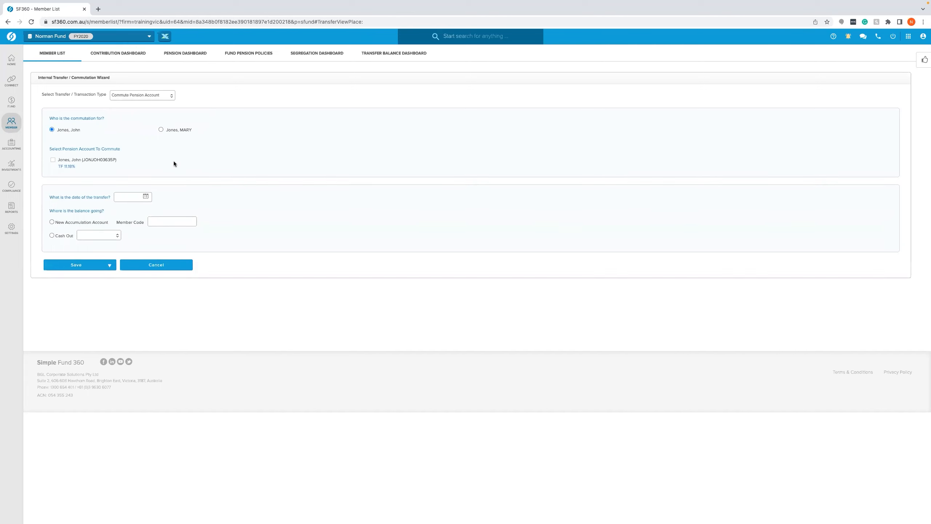
{"action": "left_click", "coordinate": [52, 160]}
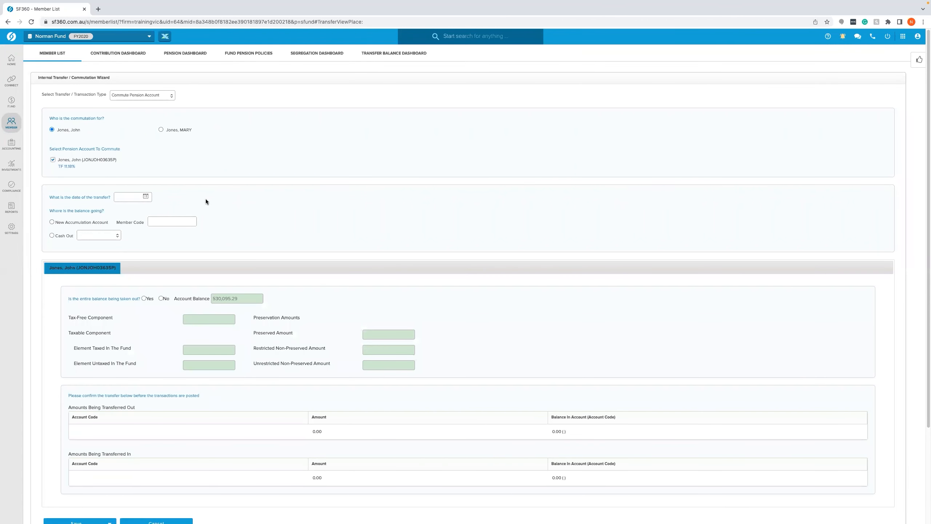
- Date the commutation 02/02/2020 and move the entire balance into a new accumulation account
{"action": "left_click", "coordinate": [129, 198]}
{"action": "type", "text": "02022020"}
{"action": "left_click", "coordinate": [214, 199]}
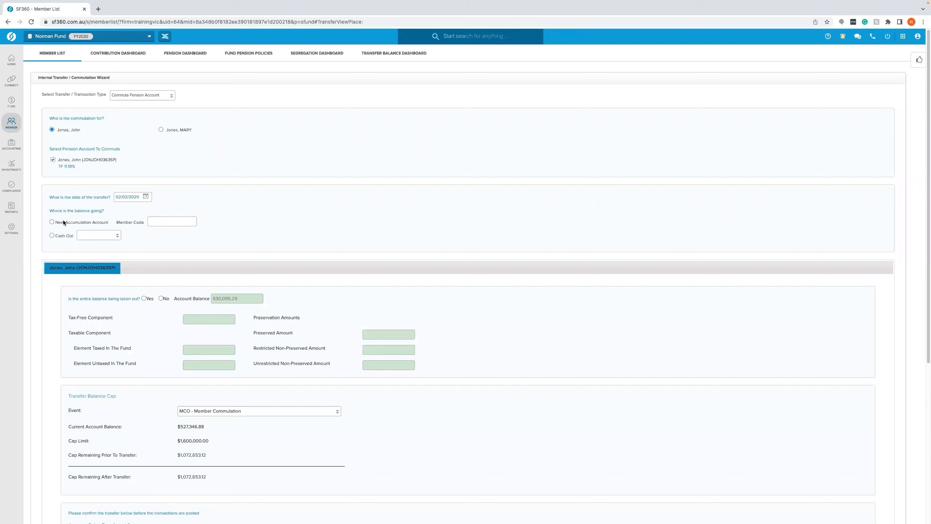
{"action": "left_click", "coordinate": [52, 222]}
{"action": "scroll", "coordinate": [172, 211], "scroll_direction": "down", "scroll_amount": 3}
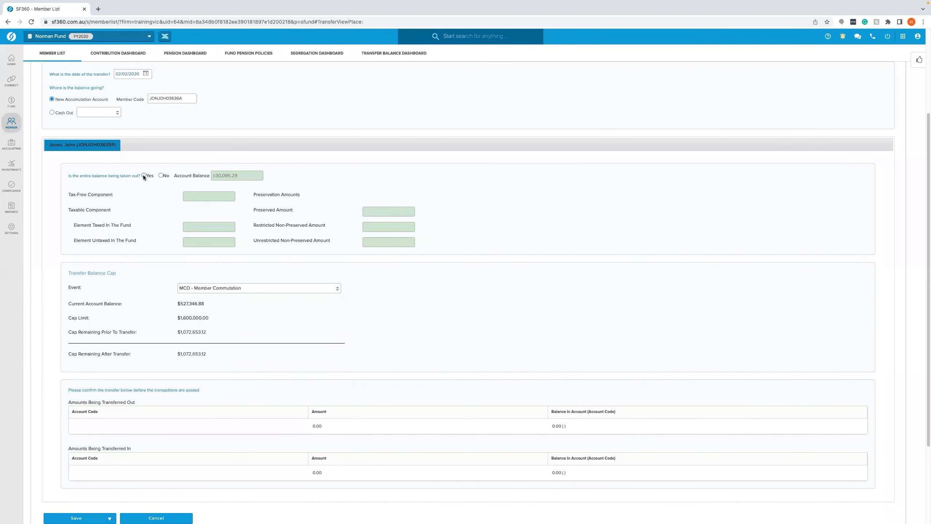
{"action": "left_click", "coordinate": [144, 175]}
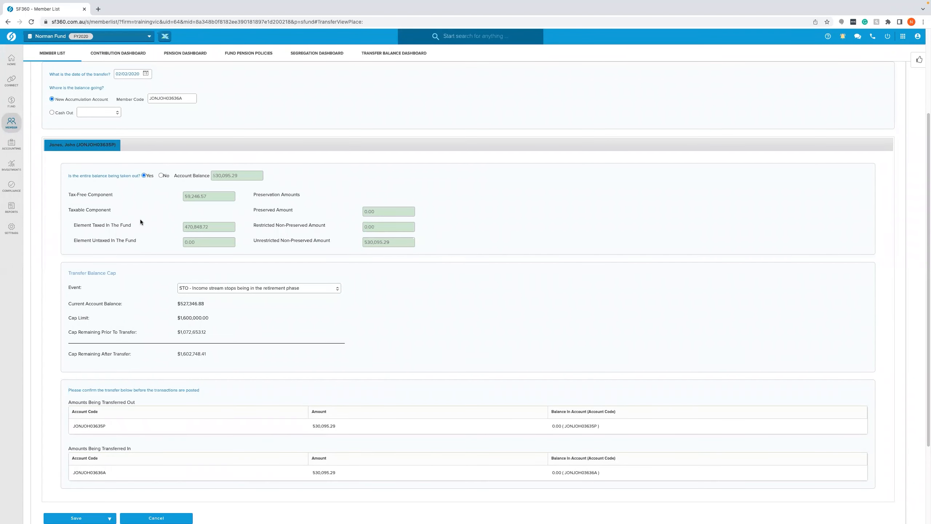
- Save the commutation with Save & Prepare Documents and close the commutation documents dialog
{"action": "scroll", "coordinate": [136, 251], "scroll_direction": "down", "scroll_amount": 1}
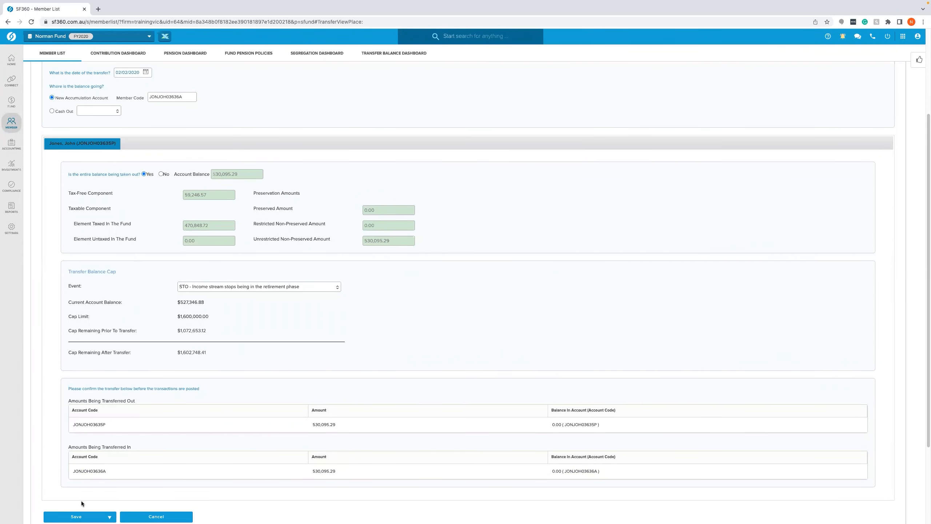
{"action": "left_click", "coordinate": [82, 517]}
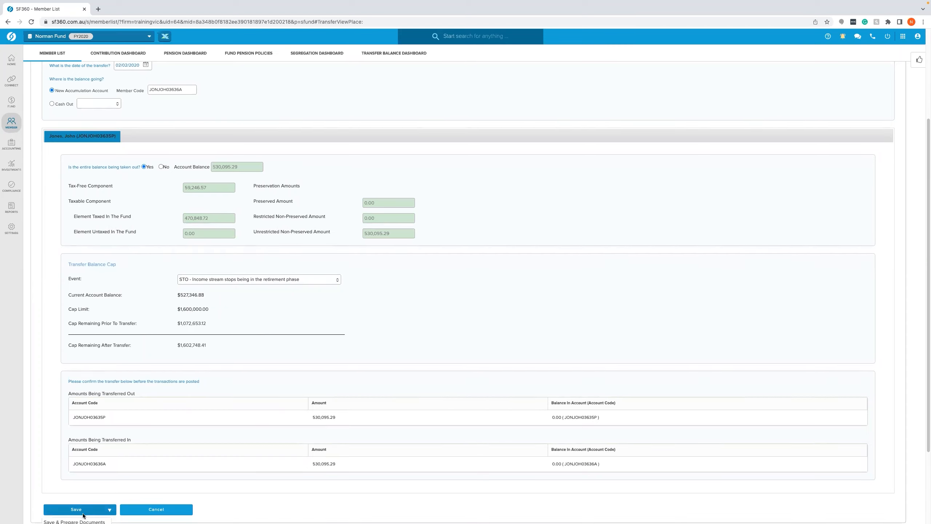
{"action": "scroll", "coordinate": [88, 440], "scroll_direction": "down", "scroll_amount": 3}
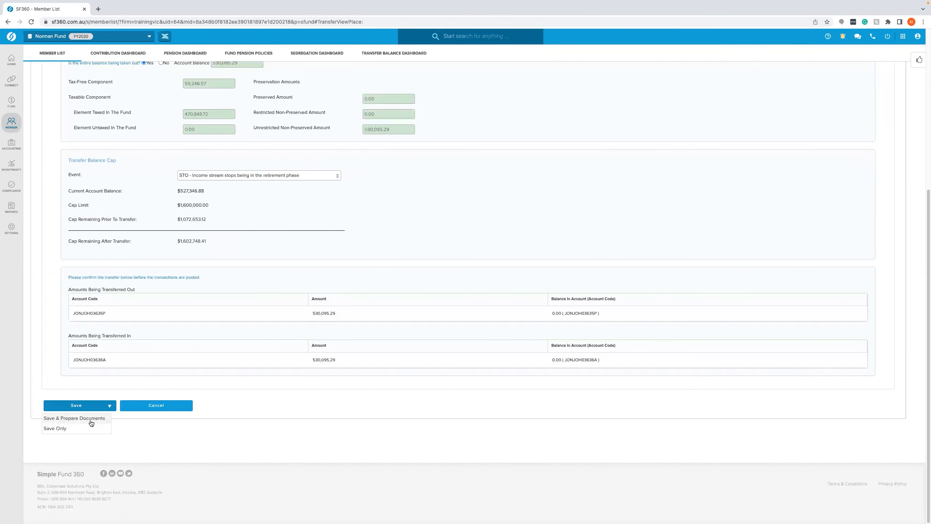
{"action": "left_click", "coordinate": [90, 419]}
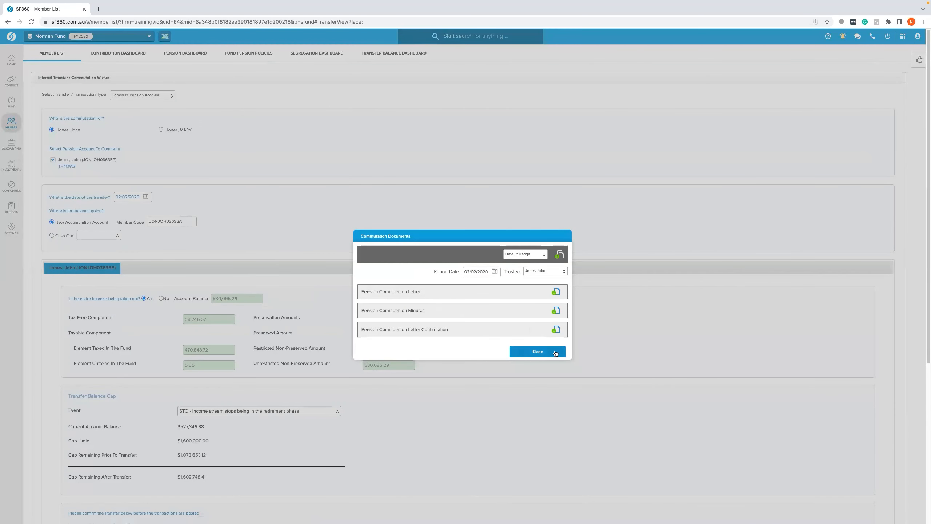
{"action": "left_click", "coordinate": [532, 350]}
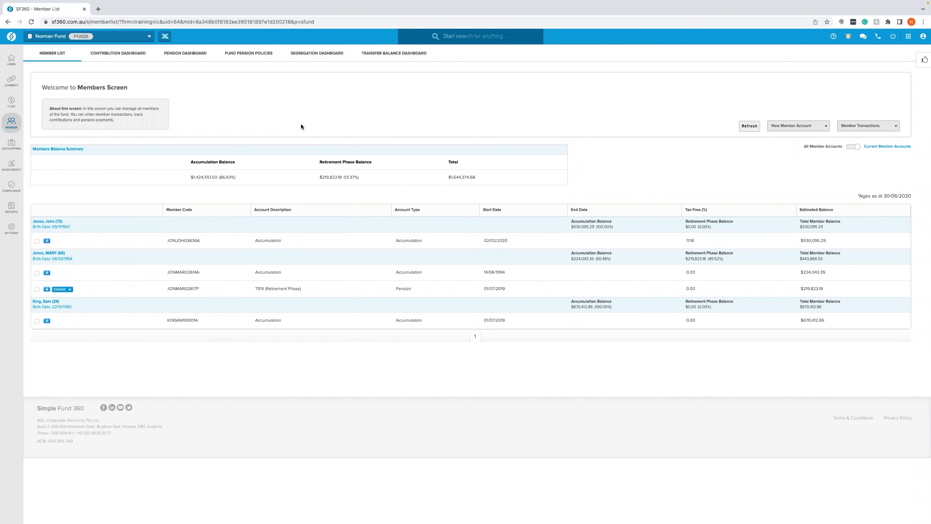
- Open the Transfer Balance Dashboard
{"action": "left_click", "coordinate": [383, 55]}
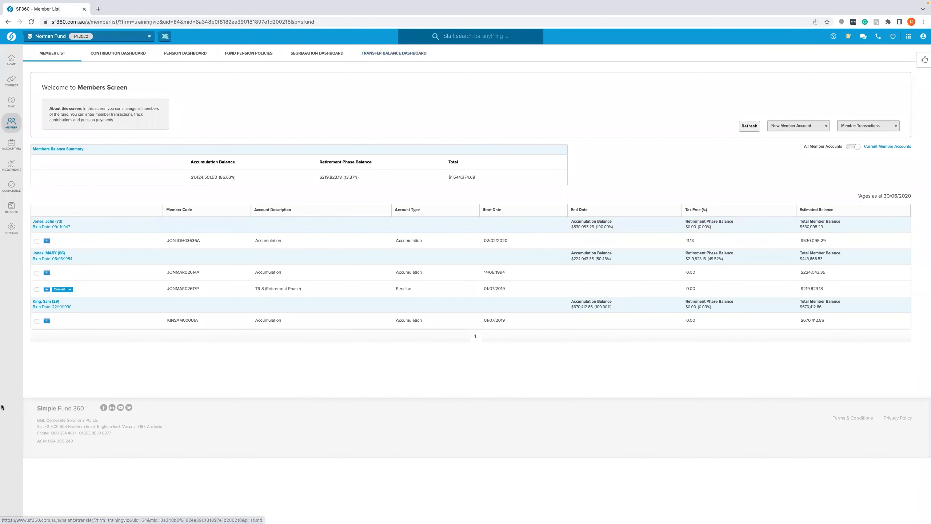
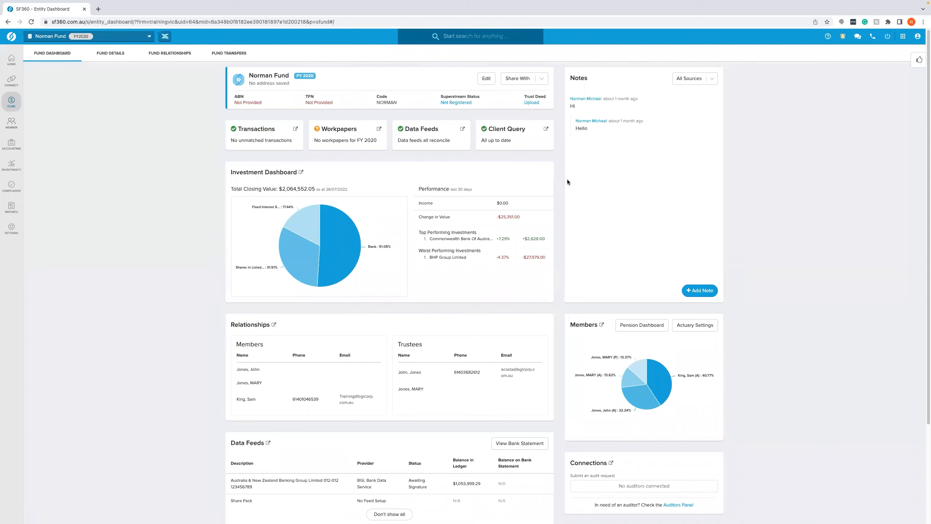
- Open the member list and start converting the second member's TRIS pension account to TRIS (Retirement Phase)
{"action": "mouse_move", "coordinate": [11, 144]}
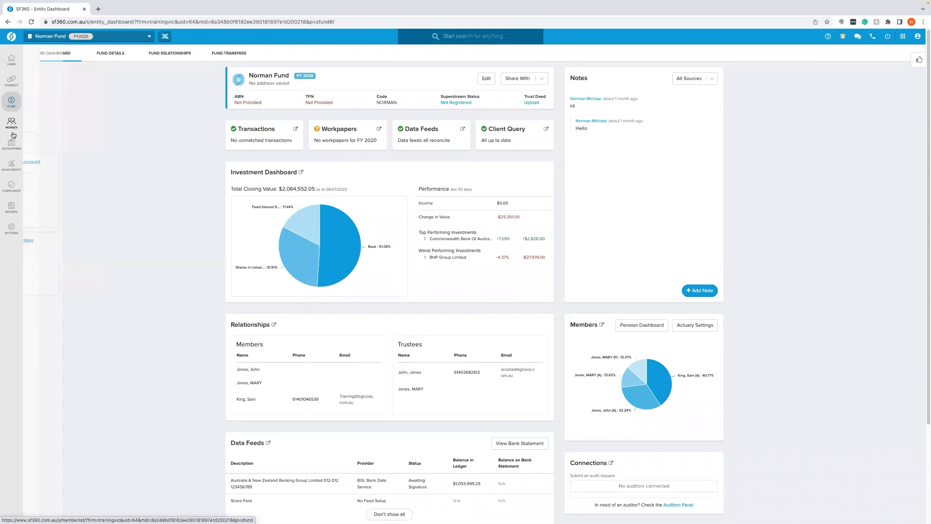
{"action": "mouse_move", "coordinate": [15, 129]}
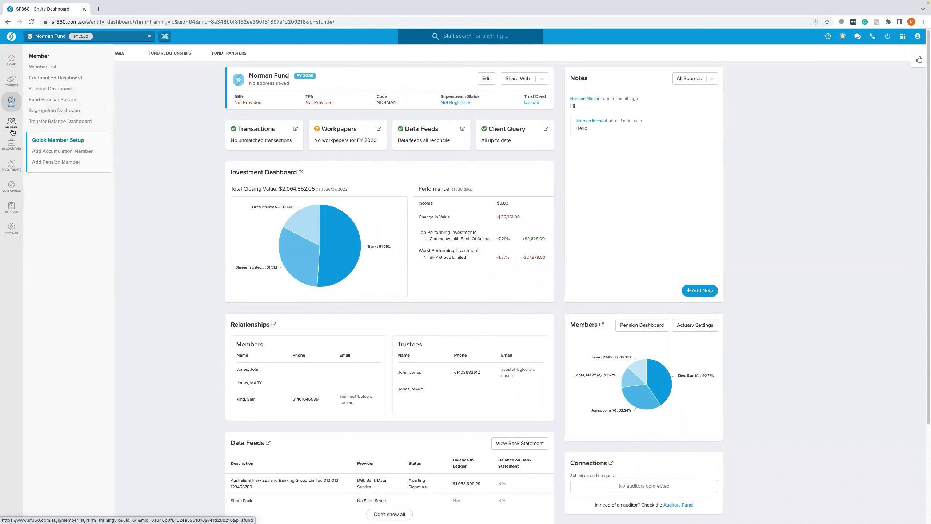
{"action": "left_click", "coordinate": [53, 69]}
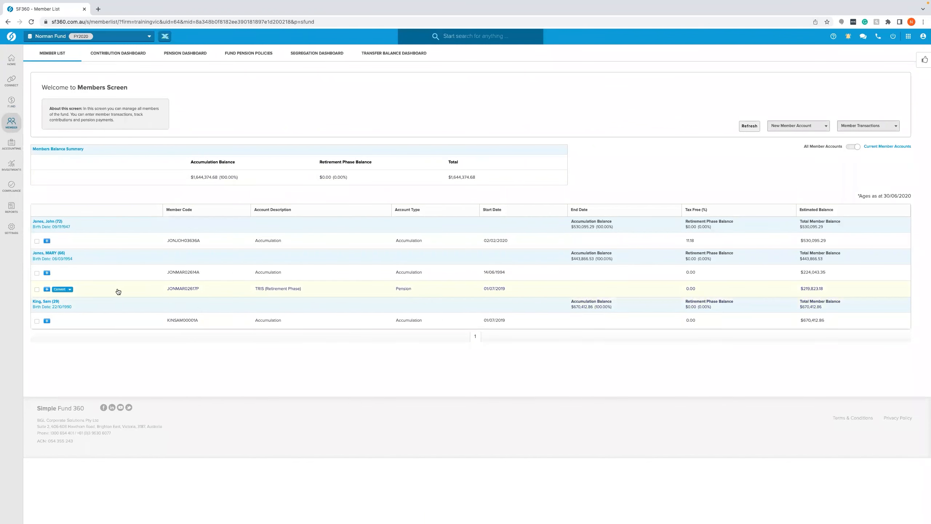
{"action": "left_click", "coordinate": [70, 289]}
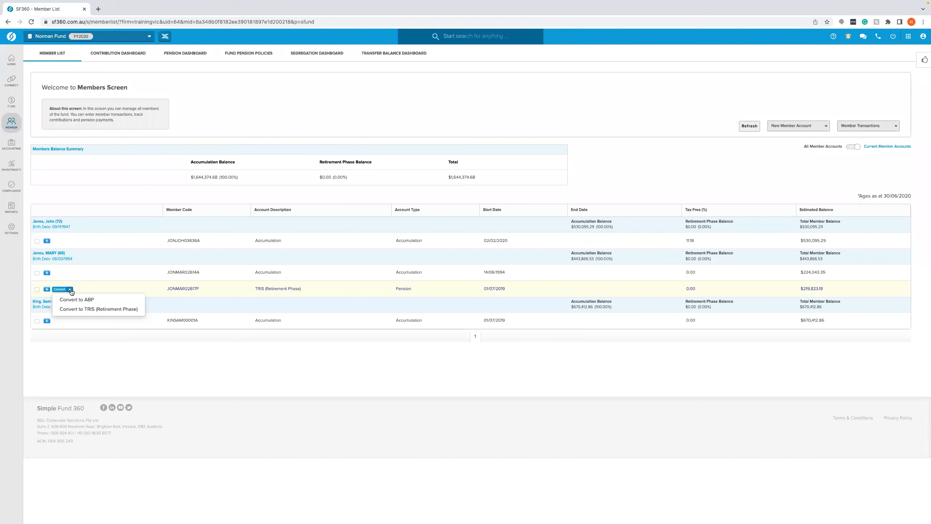
{"action": "left_click", "coordinate": [77, 310]}
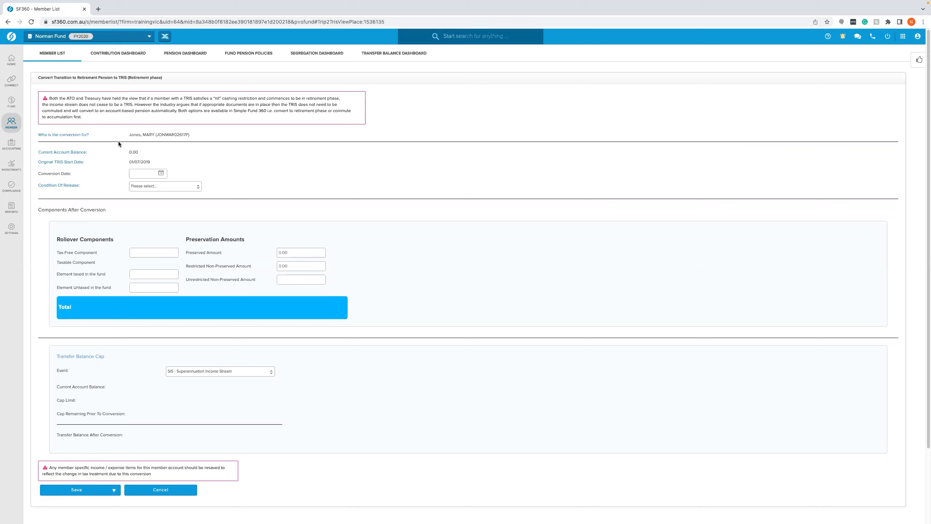
- Set the TRIS retirement-phase conversion date to 02/02/2020
{"action": "left_click", "coordinate": [147, 172]}
{"action": "type", "text": "02022020"}
{"action": "left_click", "coordinate": [222, 162]}
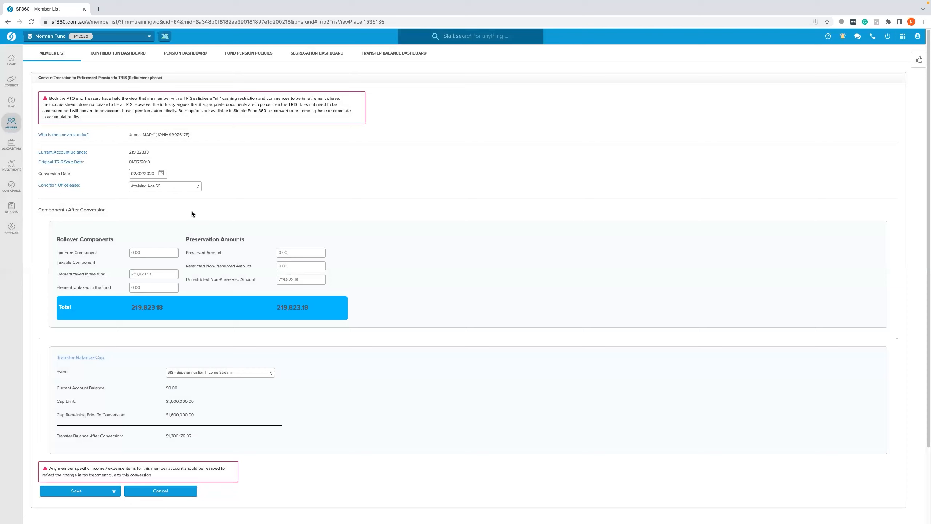
- Save the conversion with Save & Prepare Documents and close the conversion documentation dialog
{"action": "scroll", "coordinate": [43, 264], "scroll_direction": "down", "scroll_amount": 1}
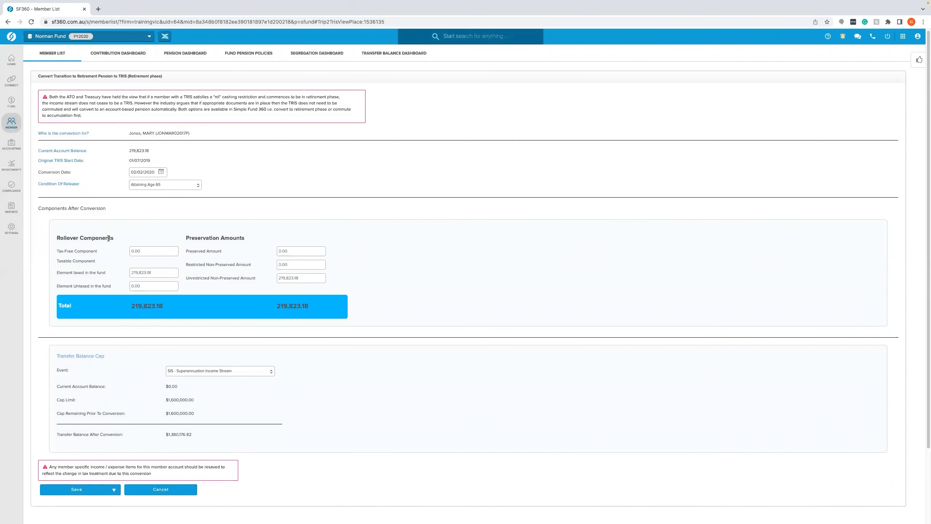
{"action": "scroll", "coordinate": [108, 238], "scroll_direction": "down", "scroll_amount": 3}
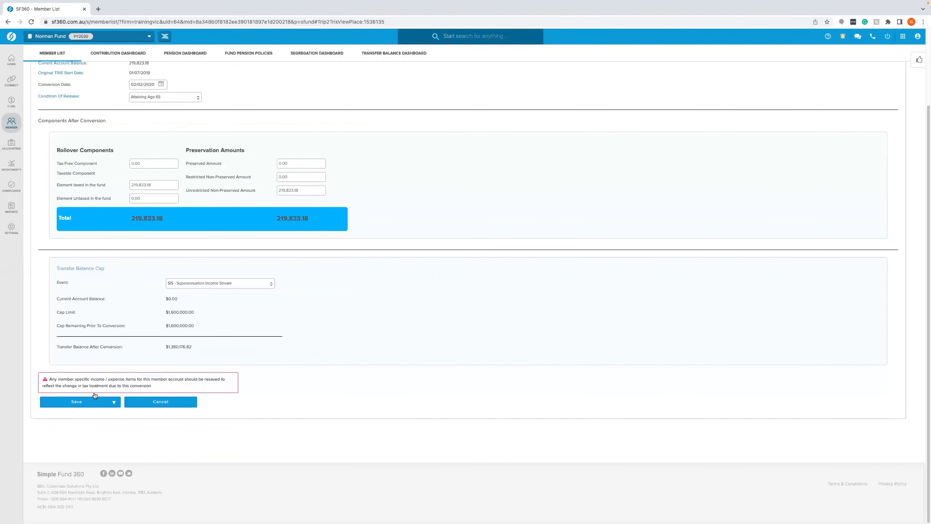
{"action": "left_click", "coordinate": [93, 407]}
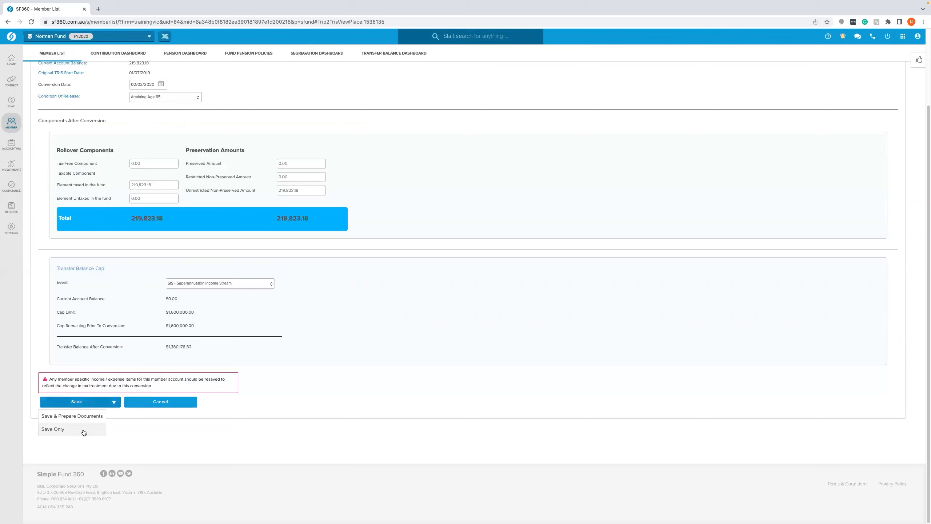
{"action": "left_click", "coordinate": [88, 419]}
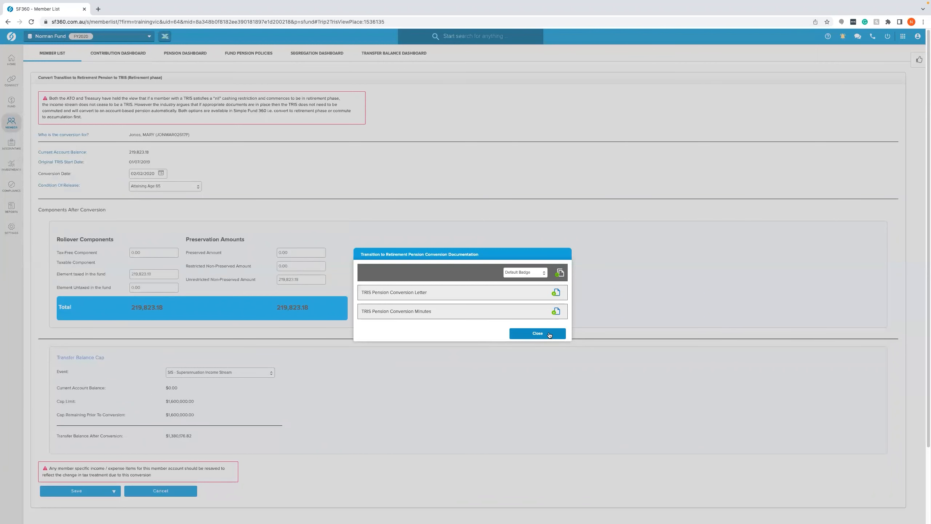
{"action": "left_click", "coordinate": [549, 334]}
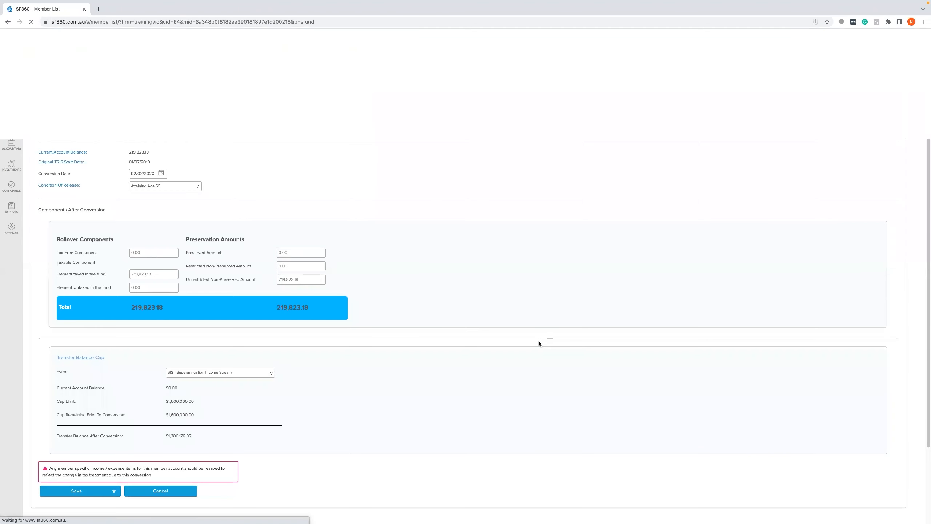
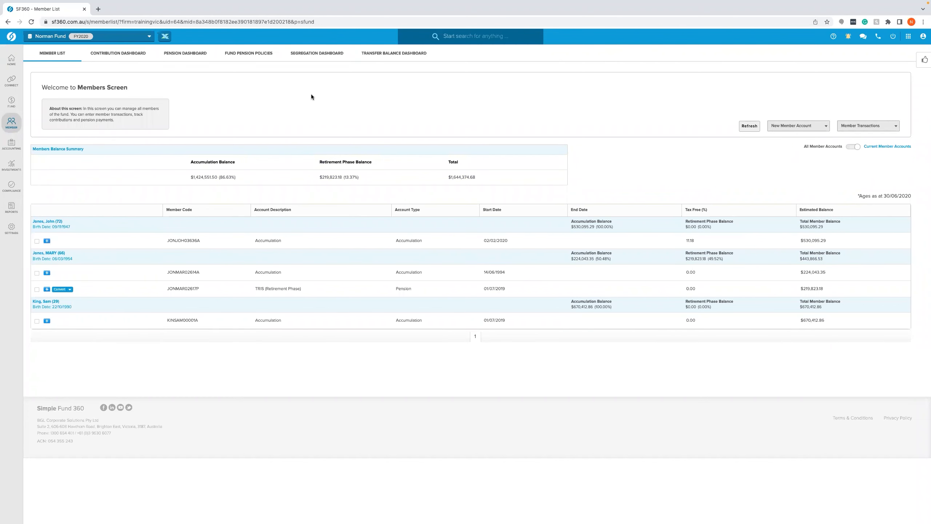
- Open the transaction list and start a new bank statement transaction
{"action": "mouse_move", "coordinate": [11, 143]}
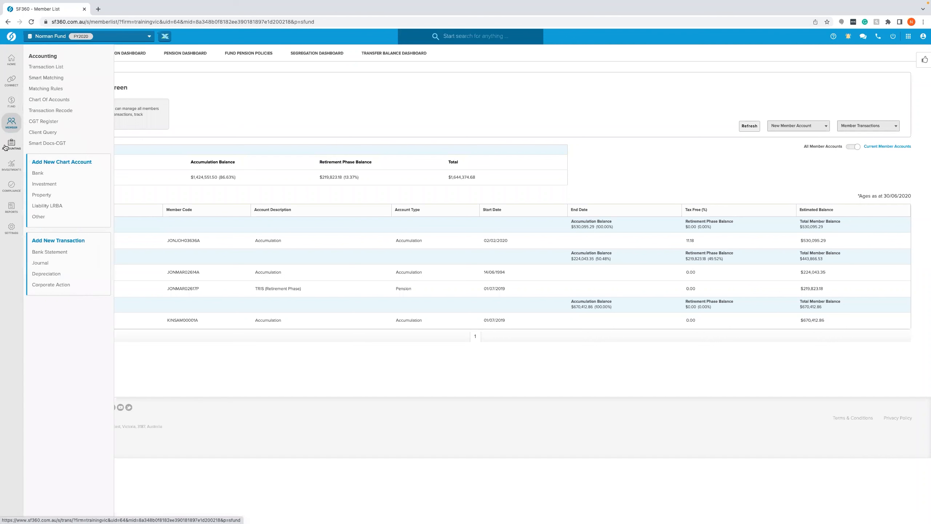
{"action": "left_click", "coordinate": [63, 68]}
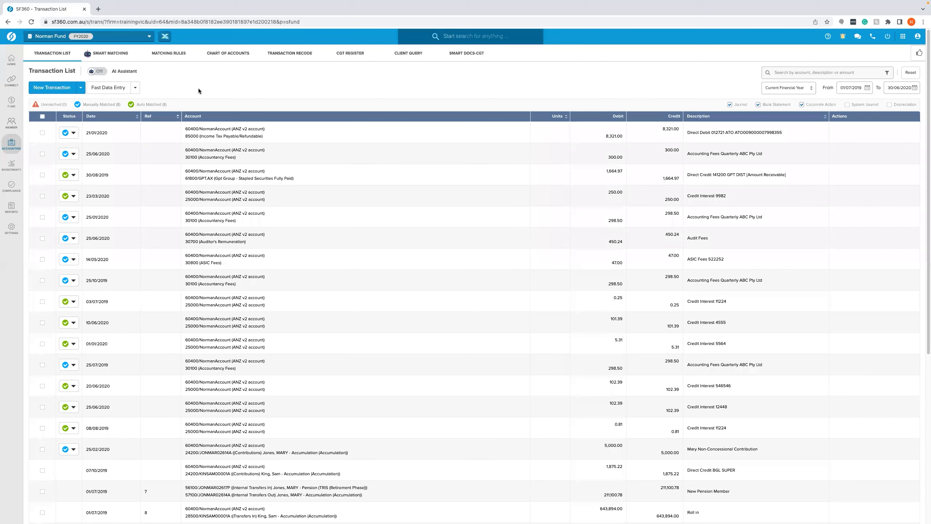
{"action": "left_click", "coordinate": [53, 88]}
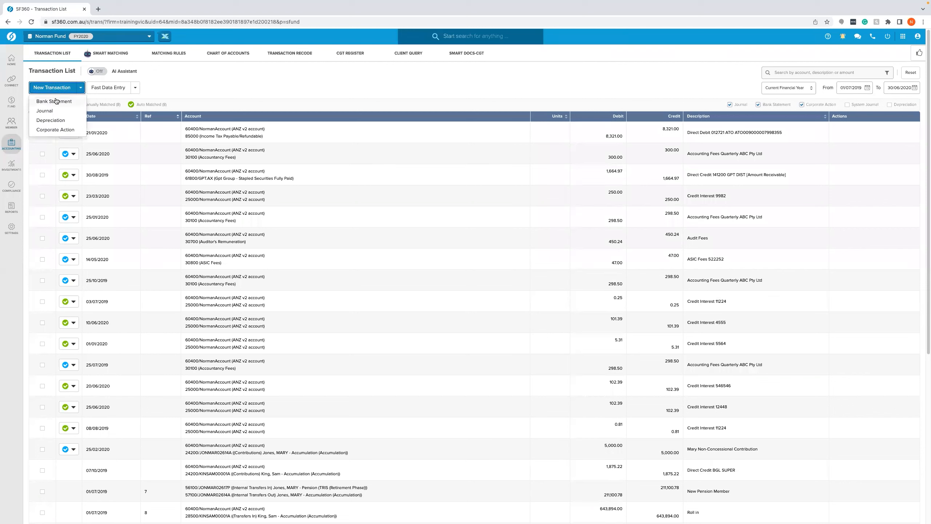
{"action": "left_click", "coordinate": [57, 102]}
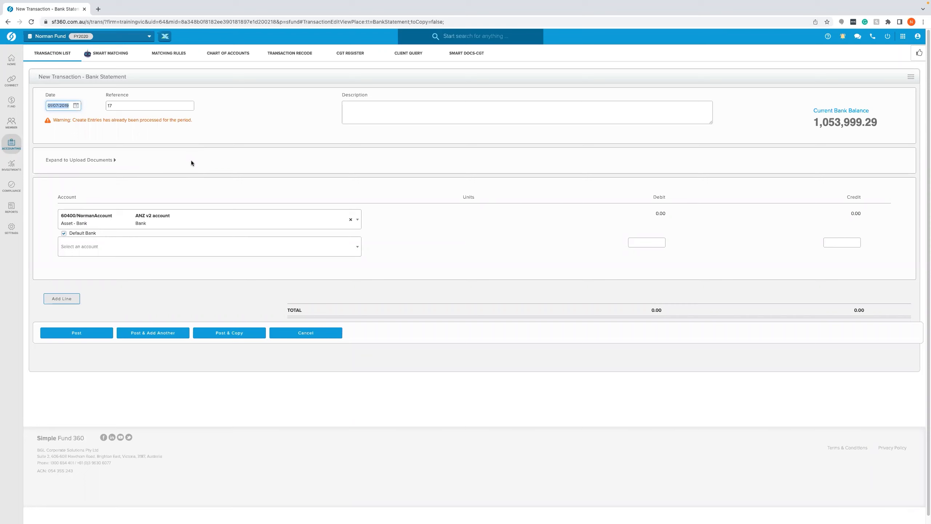
- Set the bank statement transaction date to 02/02/2020
{"action": "type", "text": "0202200"}
{"action": "key", "text": "Tab"}
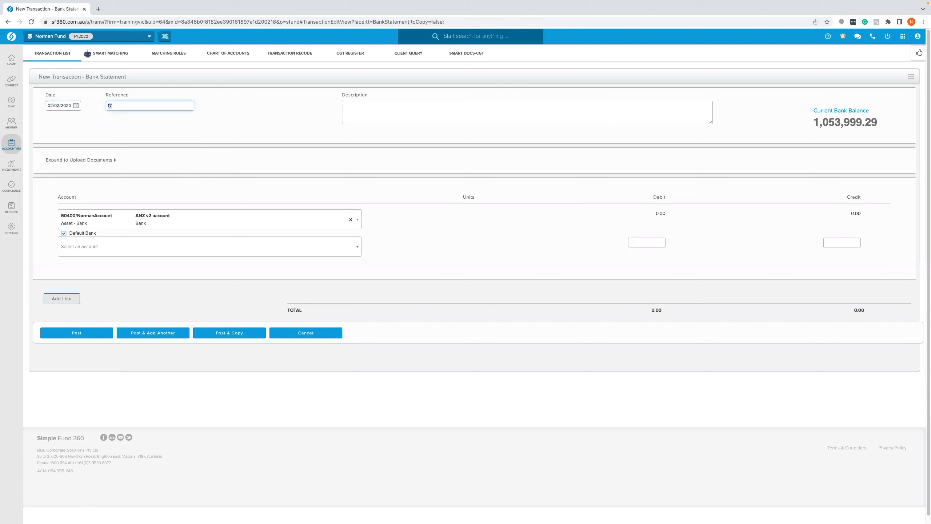
{"action": "left_click", "coordinate": [392, 108]}
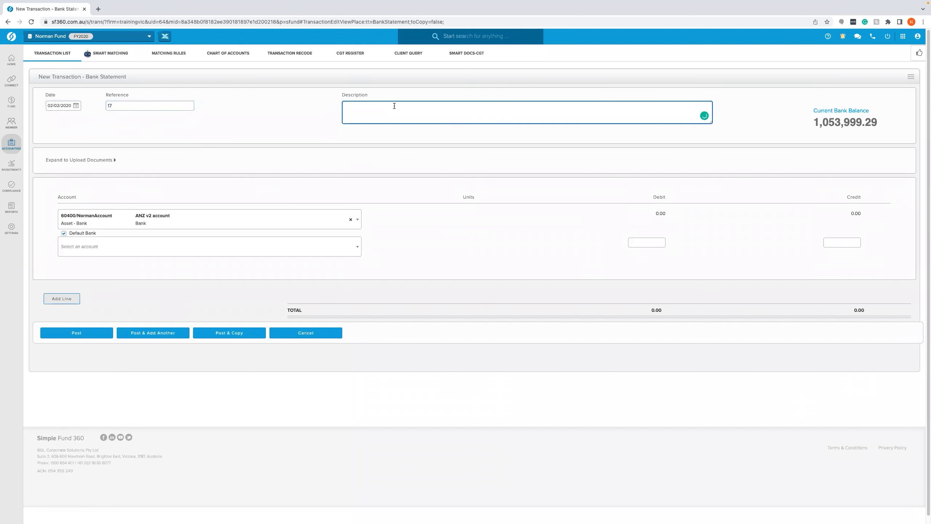
{"action": "scroll", "coordinate": [388, 124], "scroll_direction": "down", "scroll_amount": 1}
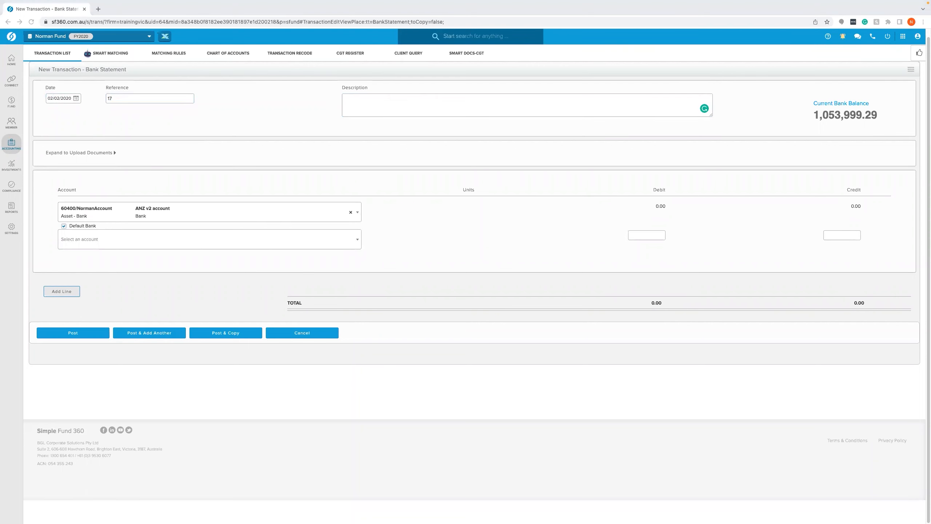
- Add a line for account 46000 Benefits Paid/Transfers Out of the first member's accumulation account
{"action": "left_click", "coordinate": [140, 240]}
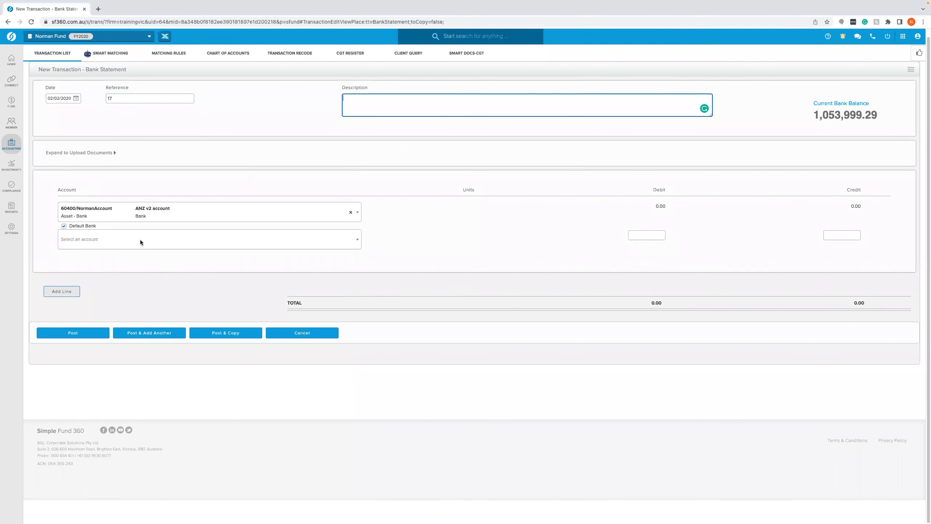
{"action": "left_click", "coordinate": [140, 241]}
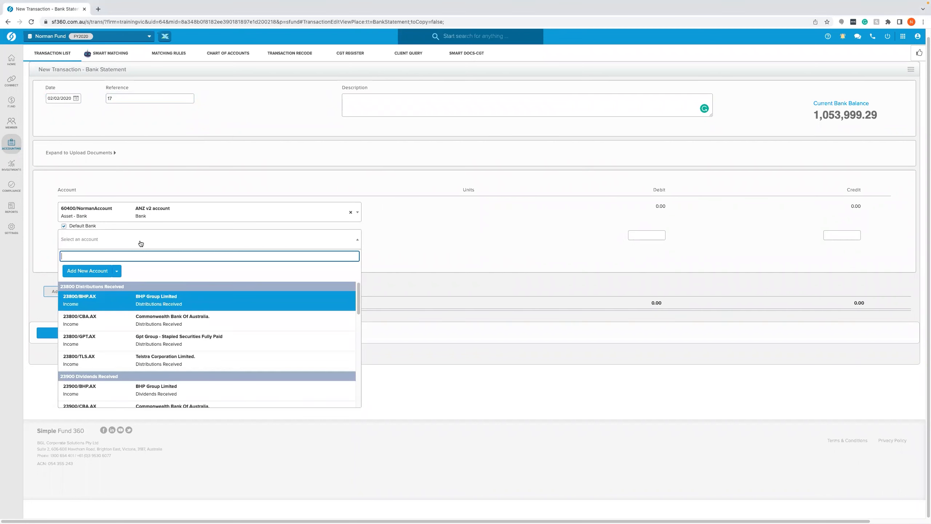
{"action": "type", "text": "46"}
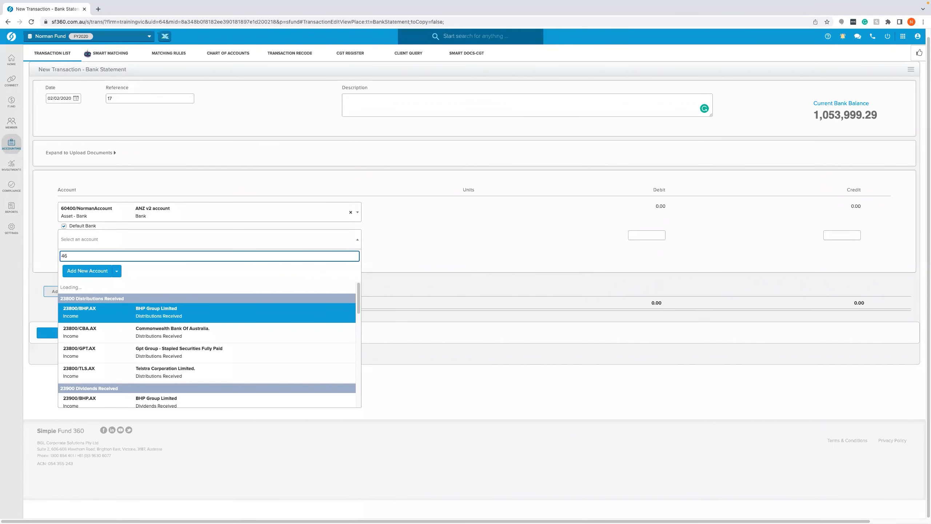
{"action": "type", "text": "000"}
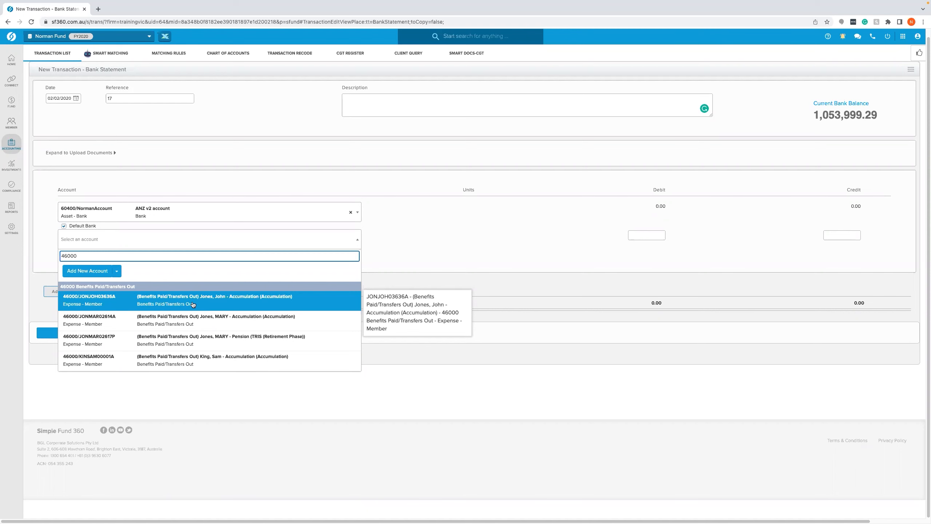
{"action": "left_click", "coordinate": [193, 304]}
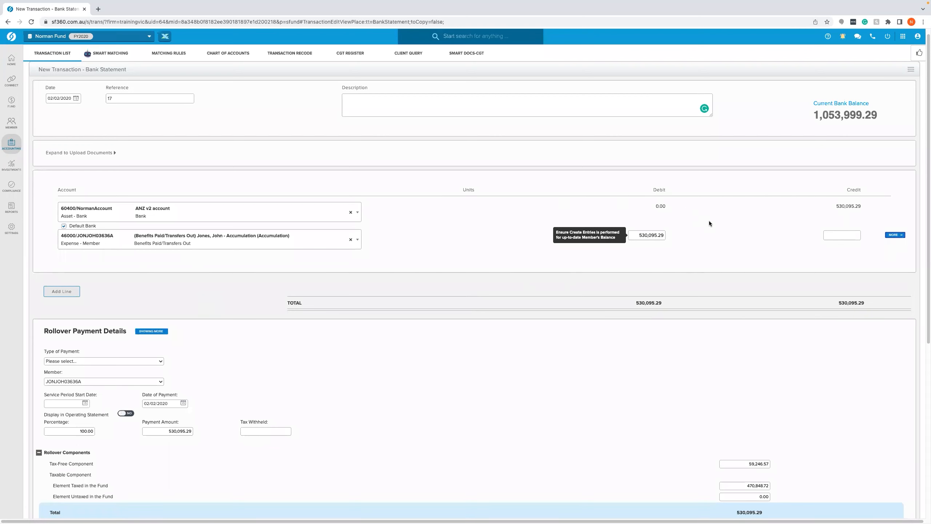
- Set the rollover payment type to Death Benefit Payment
{"action": "left_click", "coordinate": [661, 236]}
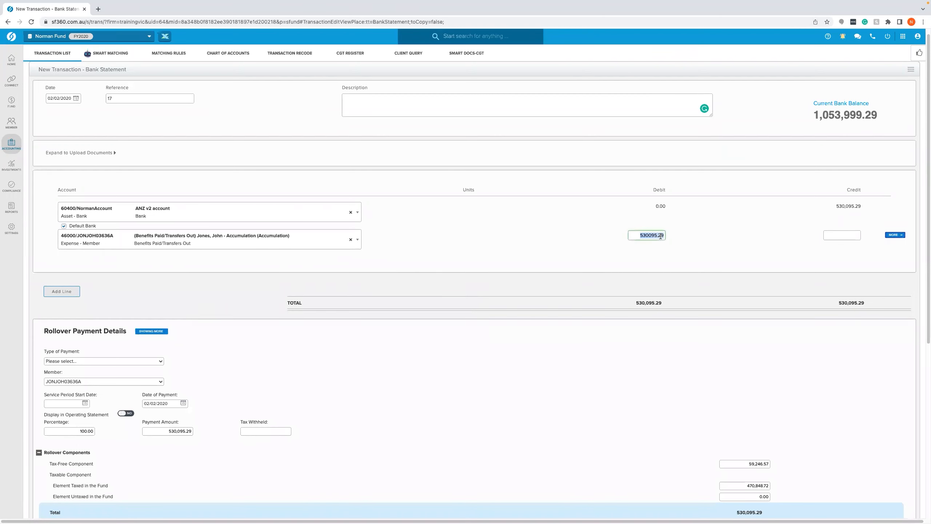
{"action": "left_click", "coordinate": [642, 258]}
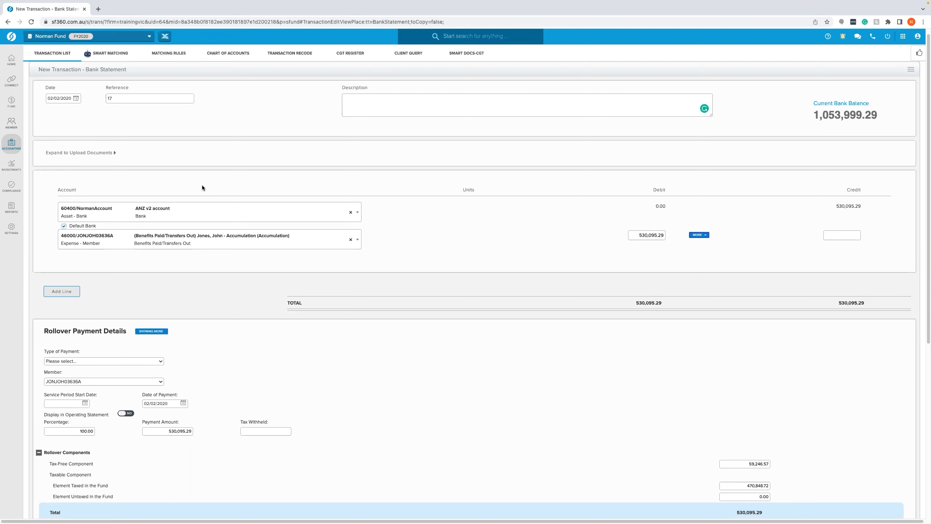
{"action": "scroll", "coordinate": [202, 186], "scroll_direction": "down", "scroll_amount": 2}
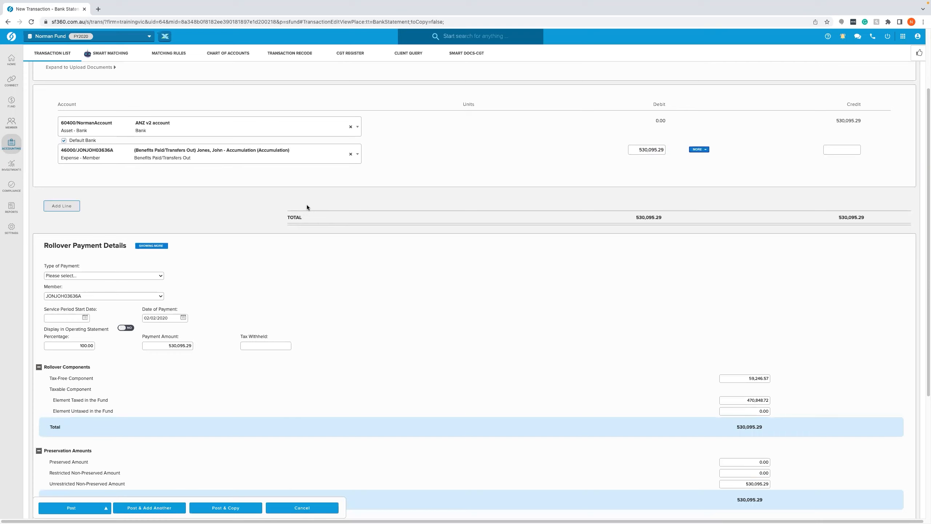
{"action": "scroll", "coordinate": [307, 207], "scroll_direction": "down", "scroll_amount": 1}
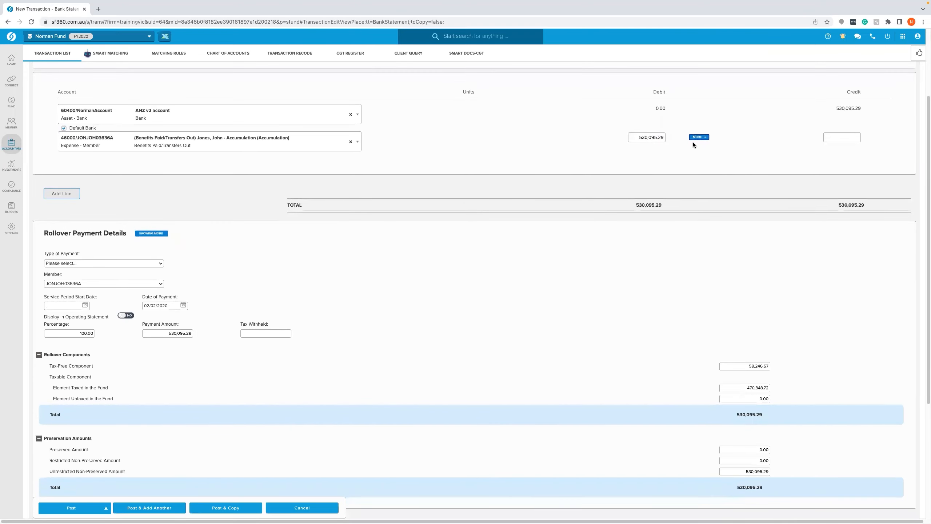
{"action": "scroll", "coordinate": [693, 143], "scroll_direction": "down", "scroll_amount": 1}
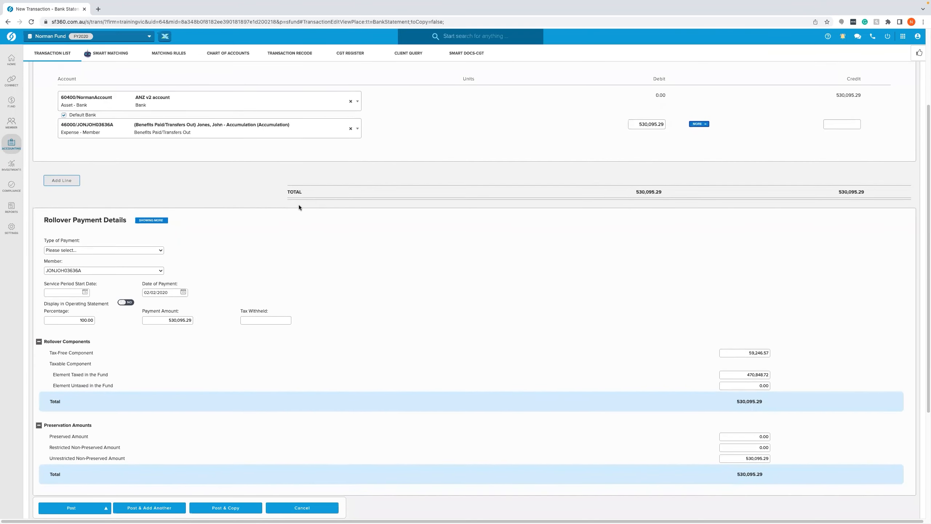
{"action": "scroll", "coordinate": [267, 207], "scroll_direction": "down", "scroll_amount": 2}
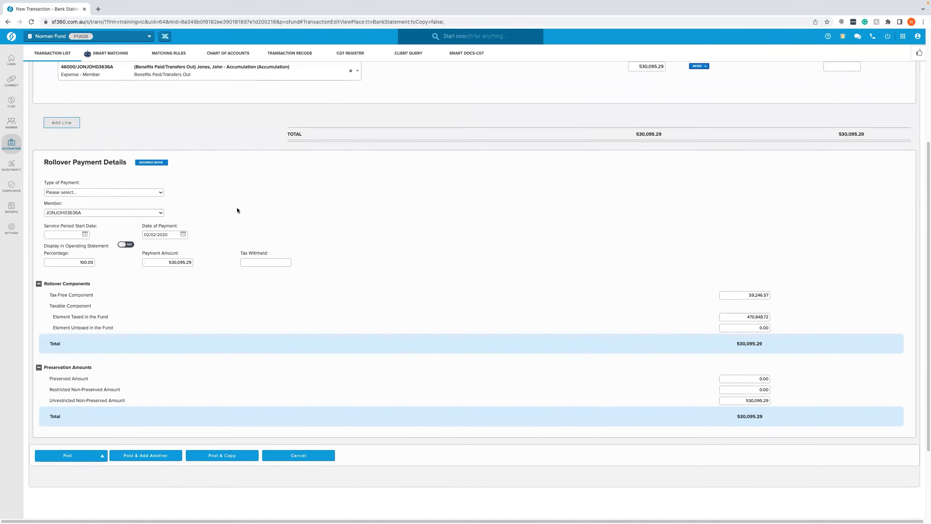
{"action": "left_click", "coordinate": [148, 191]}
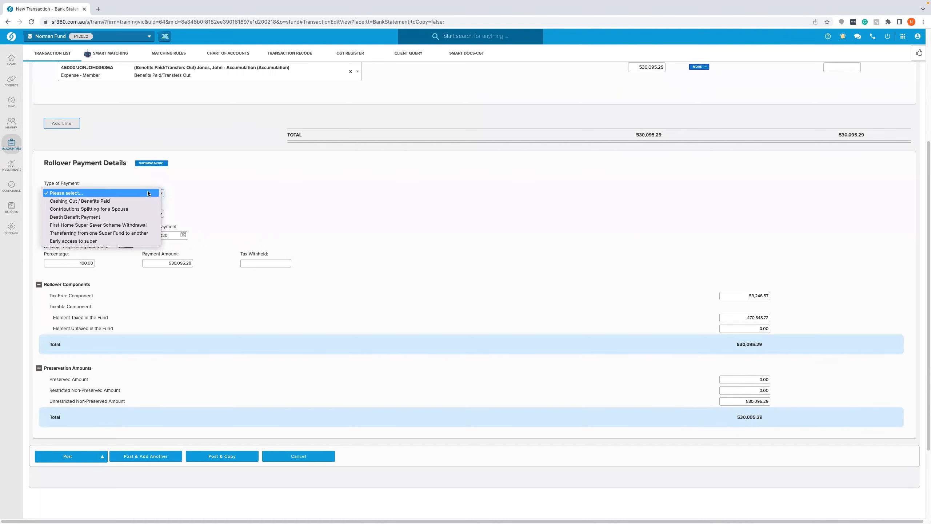
{"action": "left_click", "coordinate": [145, 217]}
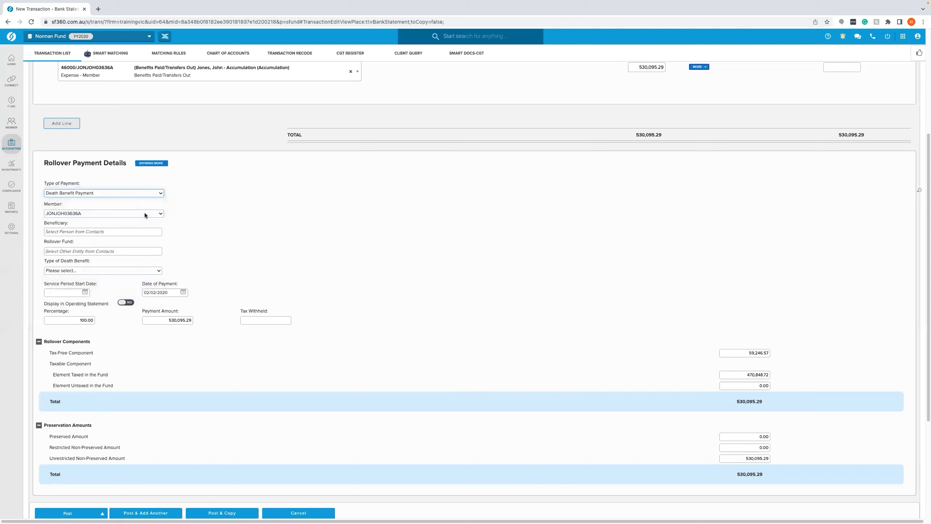
- Set the type of death benefit to Dependant
{"action": "left_click", "coordinate": [144, 213]}
{"action": "left_click", "coordinate": [144, 212]}
{"action": "left_click", "coordinate": [149, 232]}
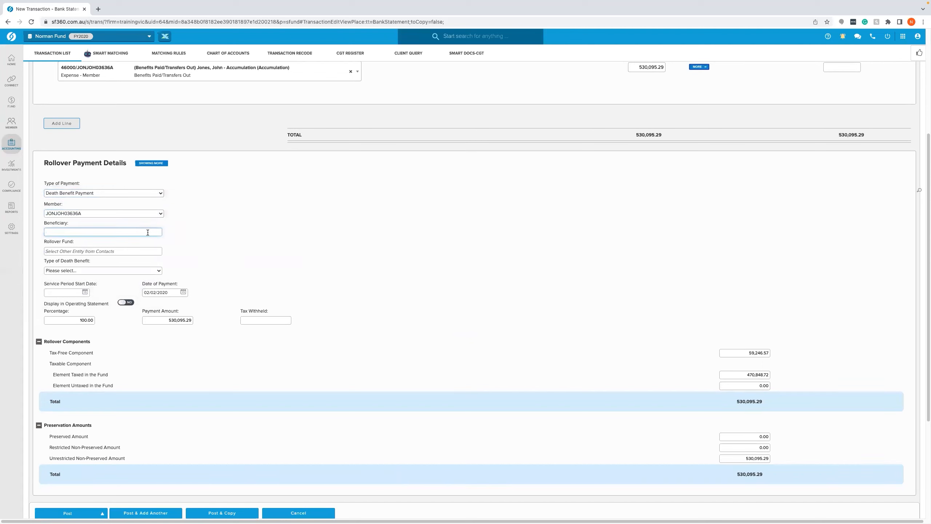
{"action": "left_click", "coordinate": [132, 252]}
{"action": "left_click", "coordinate": [130, 232]}
{"action": "left_click", "coordinate": [131, 250]}
{"action": "left_click", "coordinate": [126, 270]}
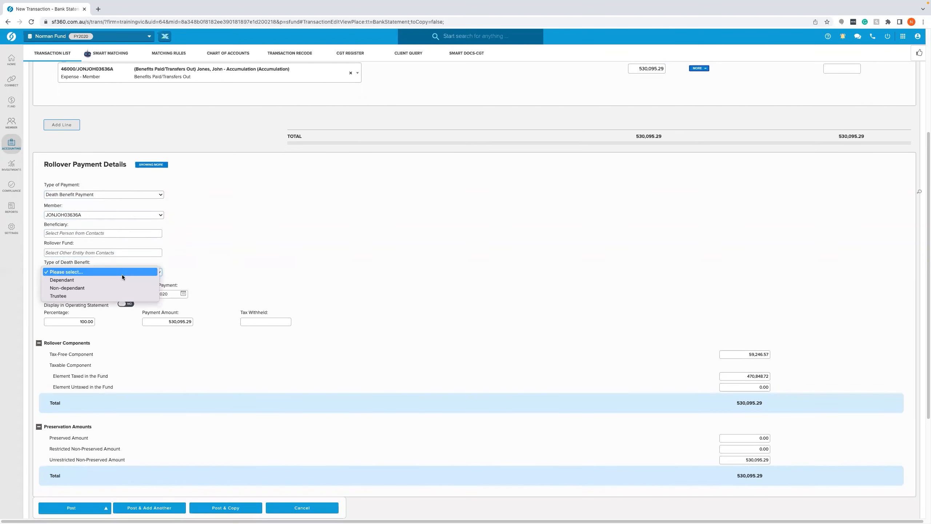
{"action": "left_click", "coordinate": [120, 279]}
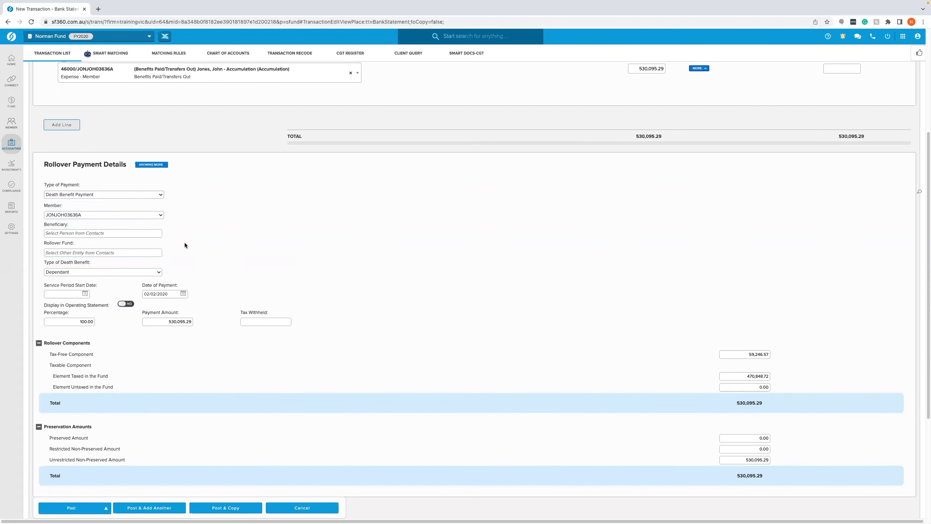
- Post the transaction, save it with Save & Prepare Documents, then close the payment forms and the editor
{"action": "scroll", "coordinate": [185, 242], "scroll_direction": "down", "scroll_amount": 3}
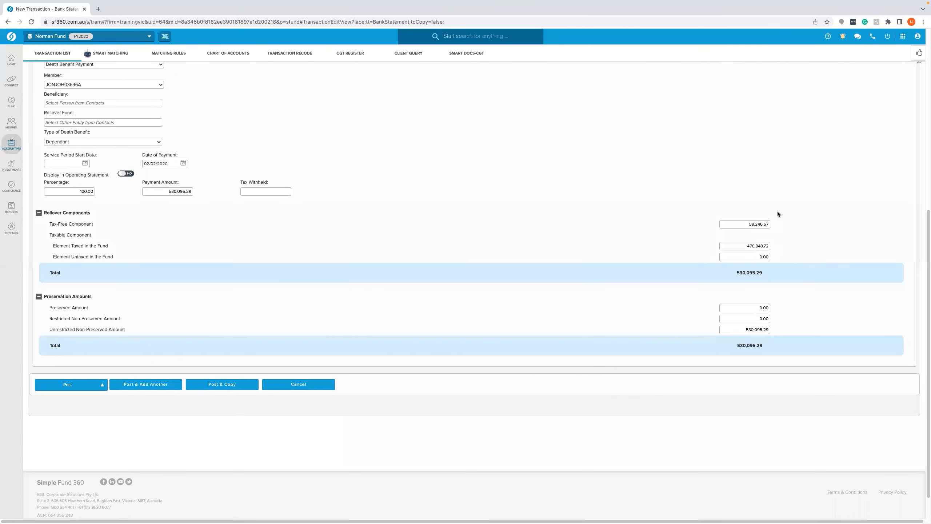
{"action": "scroll", "coordinate": [648, 248], "scroll_direction": "up", "scroll_amount": 1}
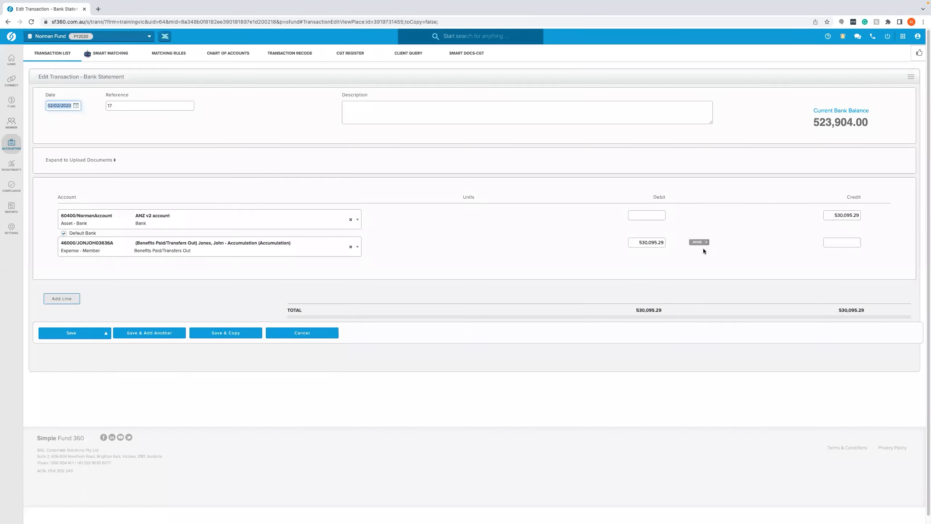
{"action": "scroll", "coordinate": [224, 352], "scroll_direction": "down", "scroll_amount": 8}
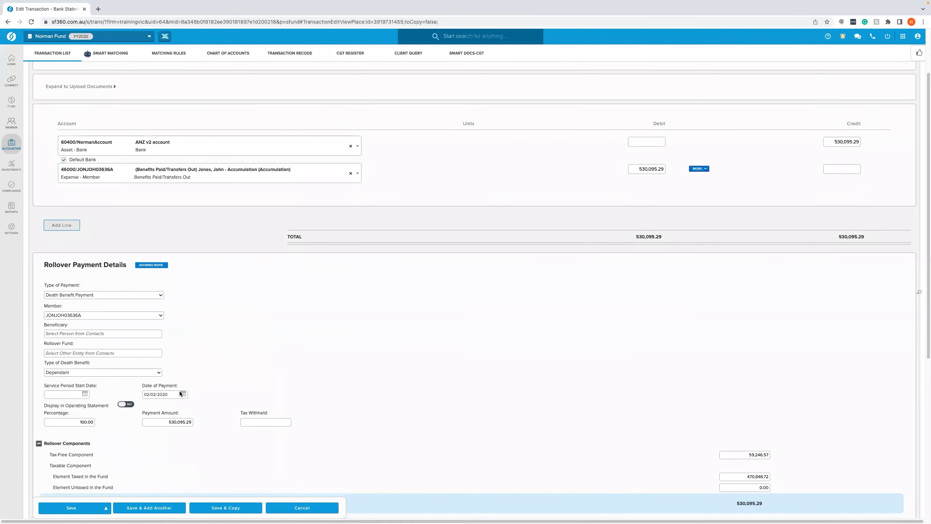
{"action": "left_click", "coordinate": [83, 383]}
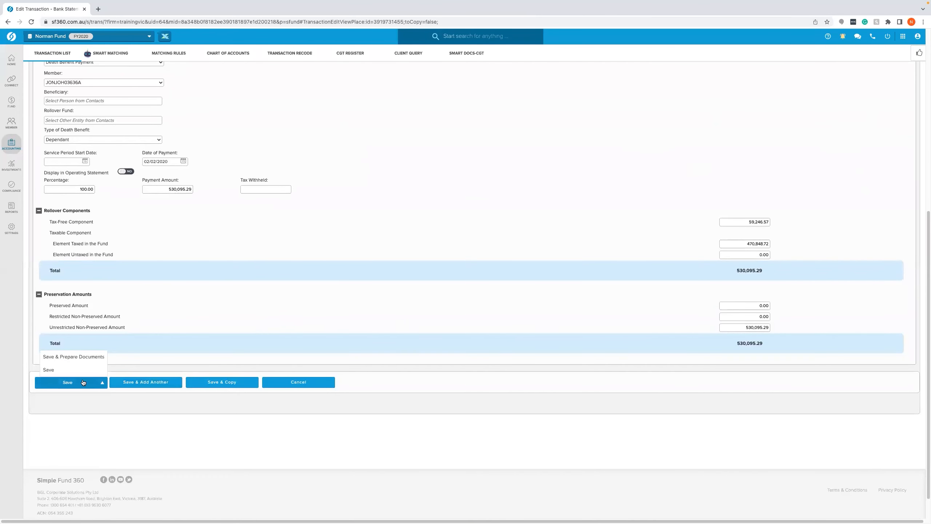
{"action": "left_click", "coordinate": [86, 360]}
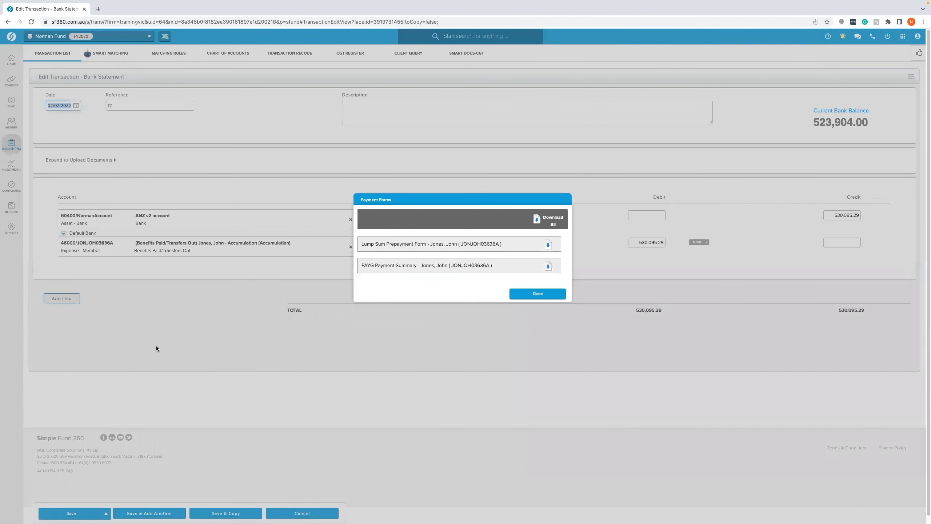
{"action": "left_click", "coordinate": [529, 294]}
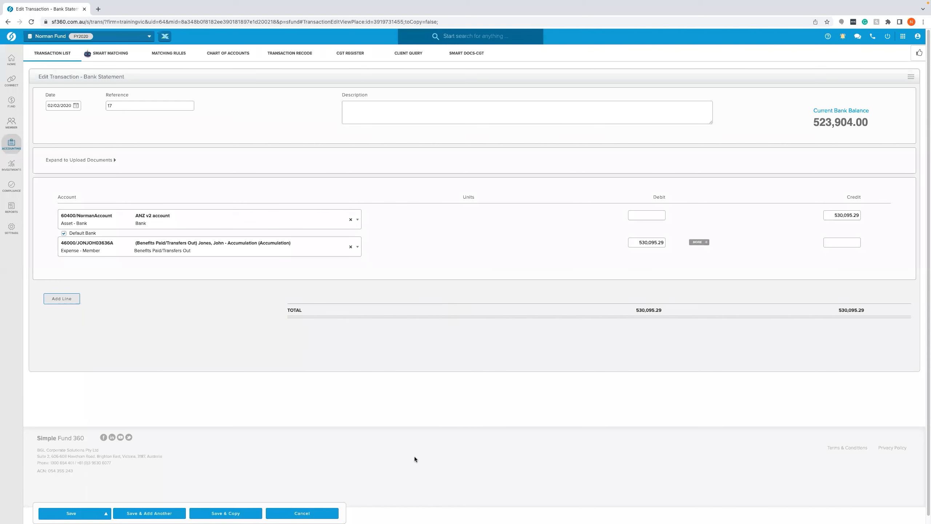
{"action": "left_click", "coordinate": [290, 512]}
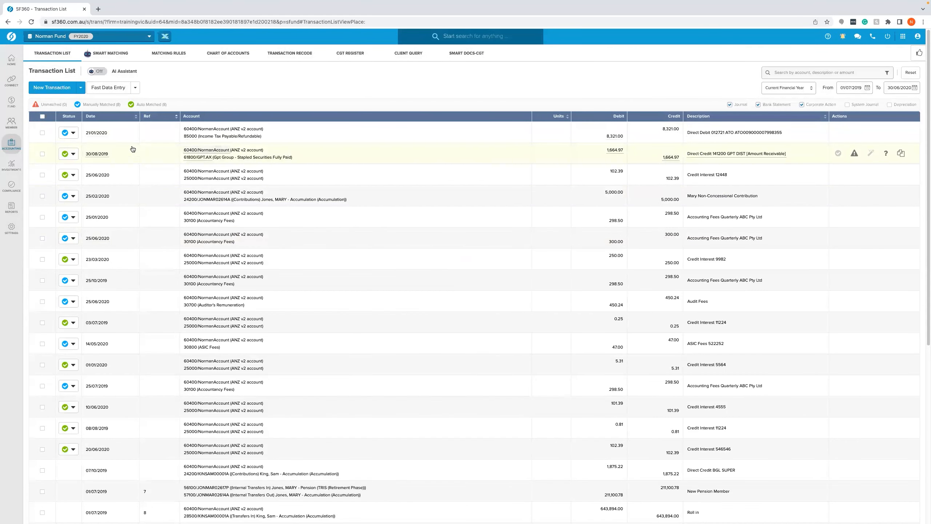
- Open the first member's accumulation account for editing from the member list
{"action": "mouse_move", "coordinate": [12, 123]}
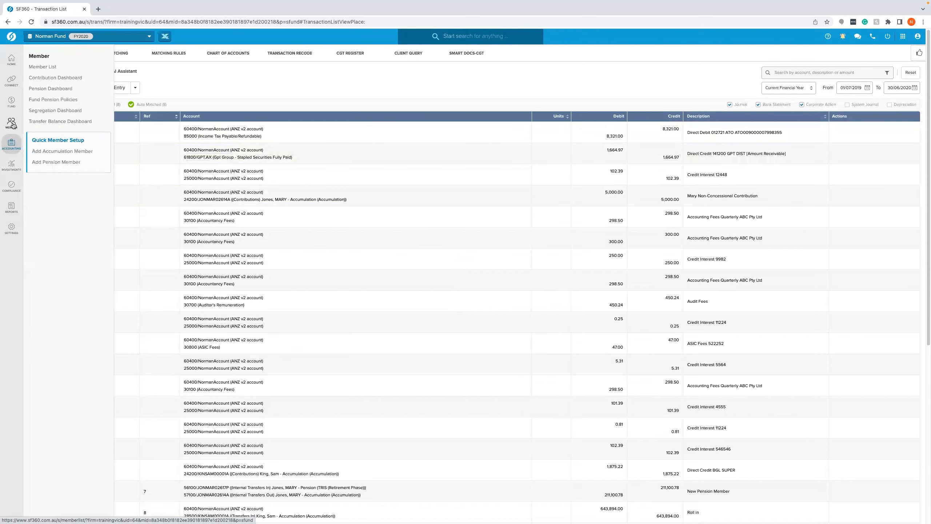
{"action": "left_click", "coordinate": [52, 68]}
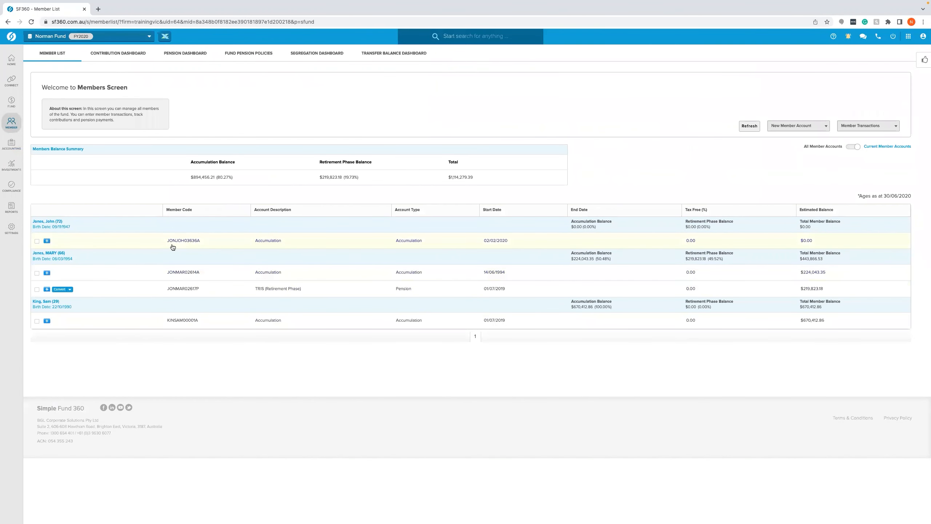
{"action": "left_click", "coordinate": [381, 241]}
{"action": "left_click", "coordinate": [215, 227]}
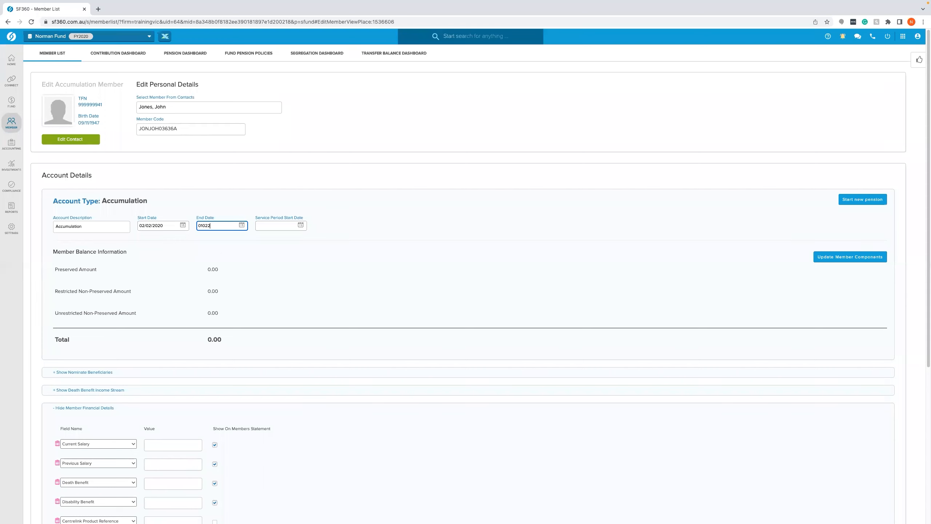
- Try to set the accumulation account's end date to 01/02/2020 and save
{"action": "left_click", "coordinate": [370, 233]}
{"action": "scroll", "coordinate": [348, 256], "scroll_direction": "down", "scroll_amount": 3}
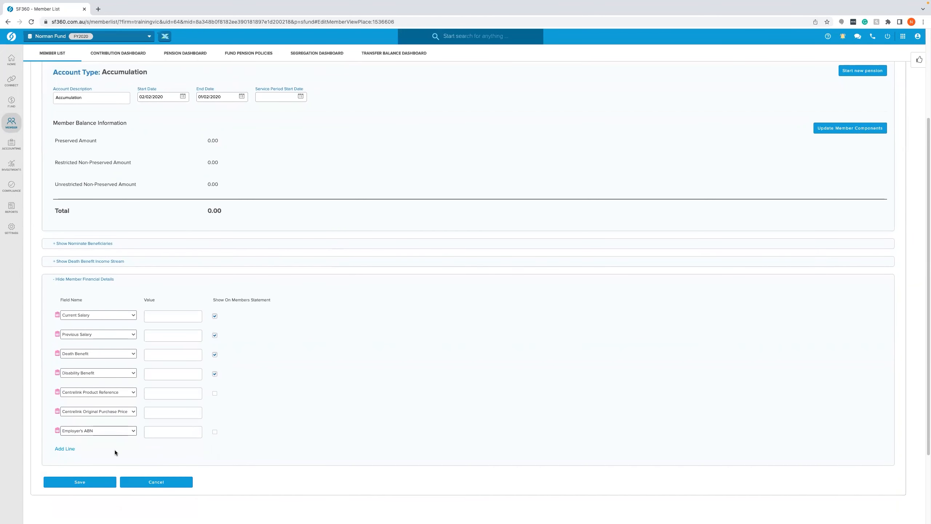
{"action": "left_click", "coordinate": [100, 484]}
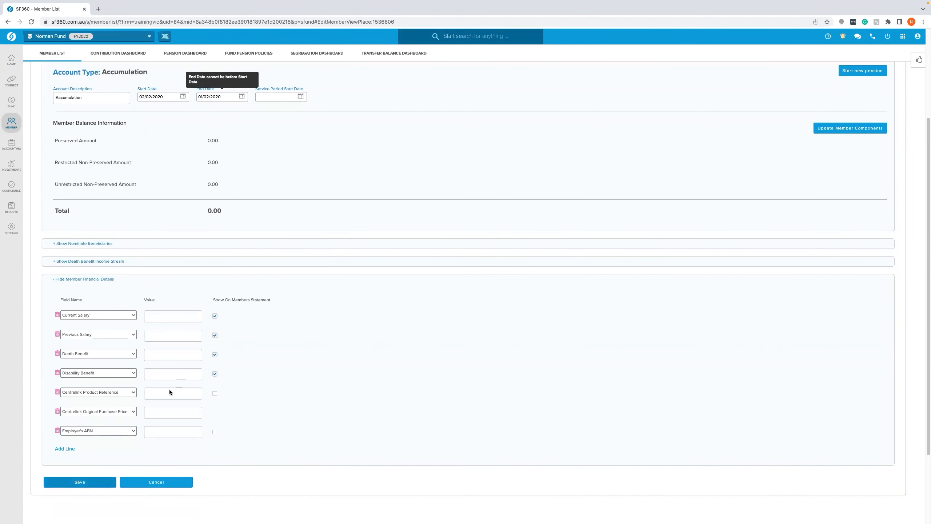
- Set the accumulation account's end date to 02/02/2020 and save the member
{"action": "scroll", "coordinate": [176, 165], "scroll_direction": "up", "scroll_amount": 3}
{"action": "mouse_move", "coordinate": [213, 188]}
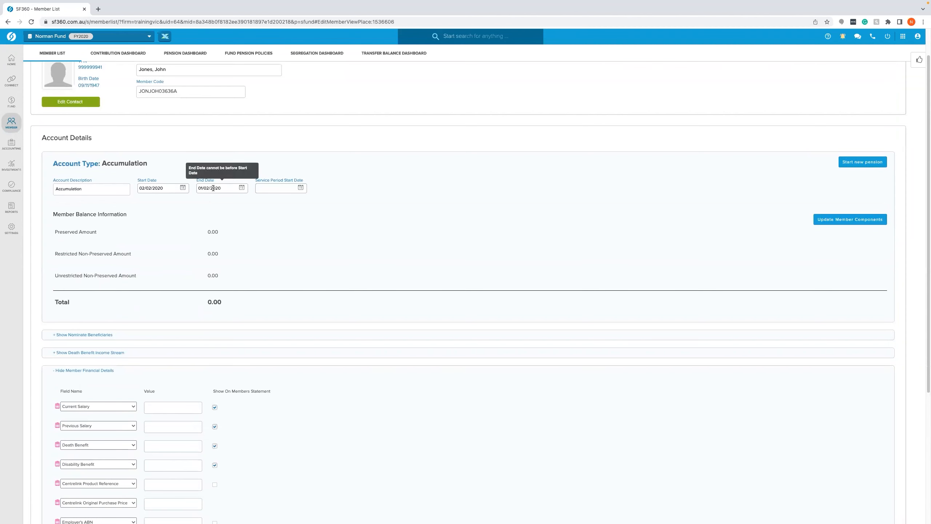
{"action": "scroll", "coordinate": [217, 202], "scroll_direction": "up", "scroll_amount": 1}
{"action": "left_click", "coordinate": [205, 198]}
{"action": "key", "text": "BackSpace"}
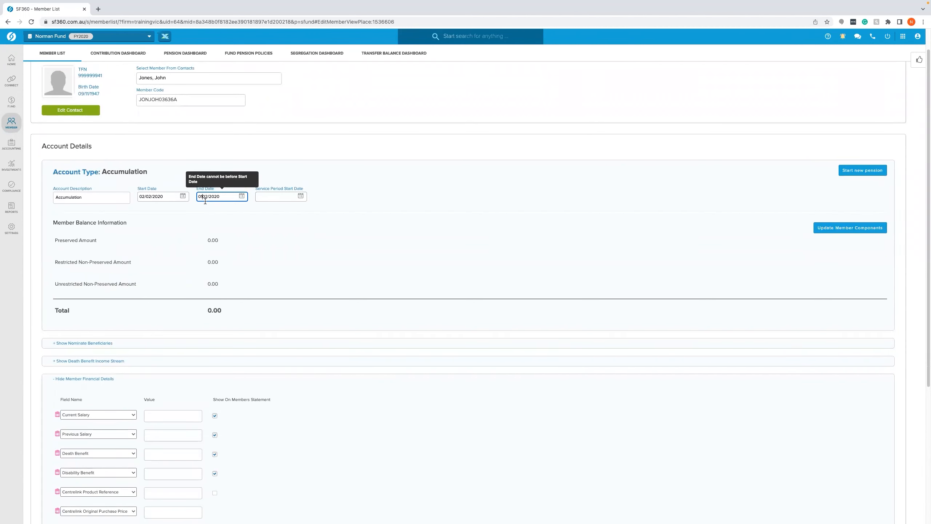
{"action": "type", "text": "2/"}
{"action": "left_click", "coordinate": [309, 225]}
{"action": "scroll", "coordinate": [279, 267], "scroll_direction": "down", "scroll_amount": 5}
{"action": "left_click", "coordinate": [96, 393]}
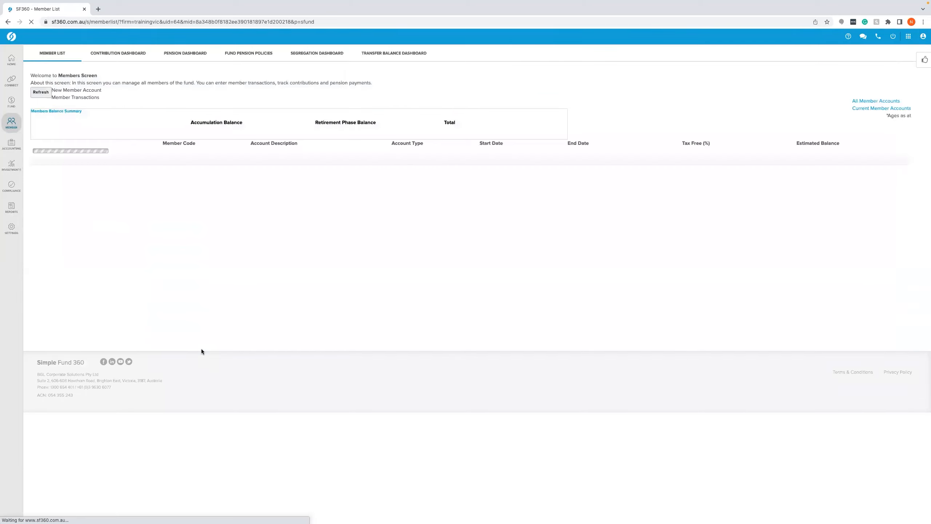